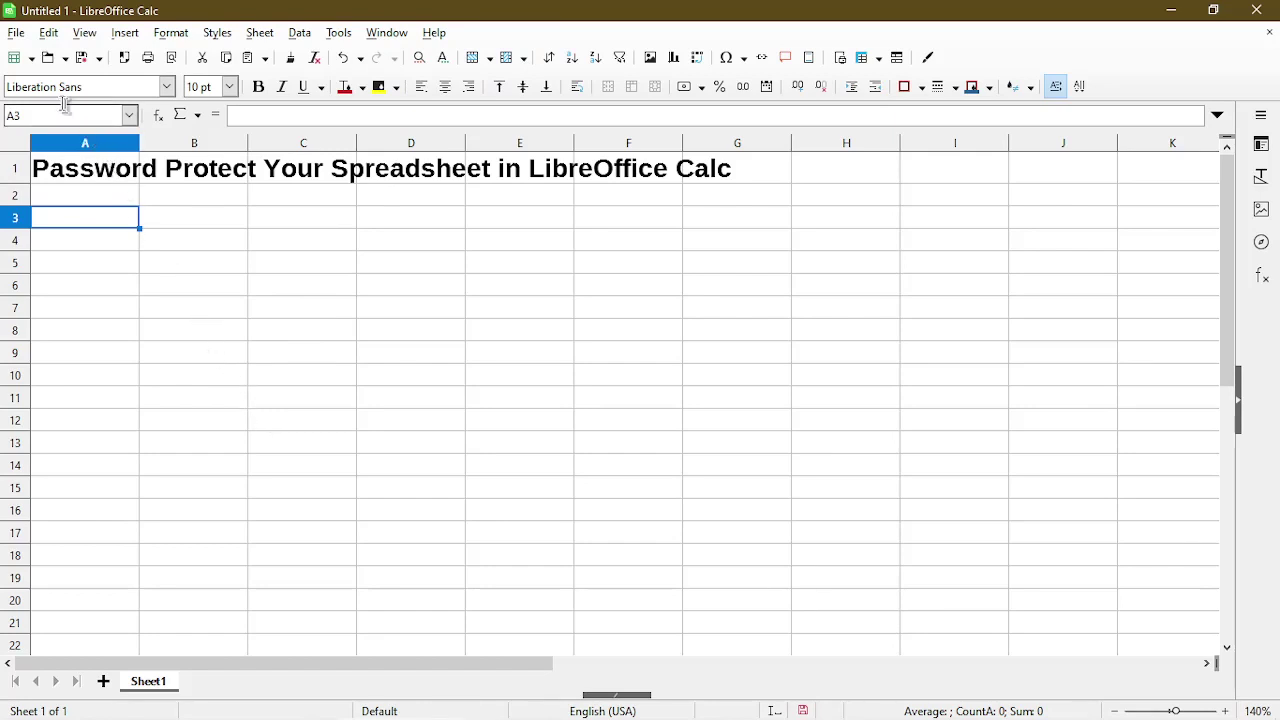
# Start saving the spreadsheet as my_spreadsheet with the Save with password option ticked.
pyautogui.click(16, 32)
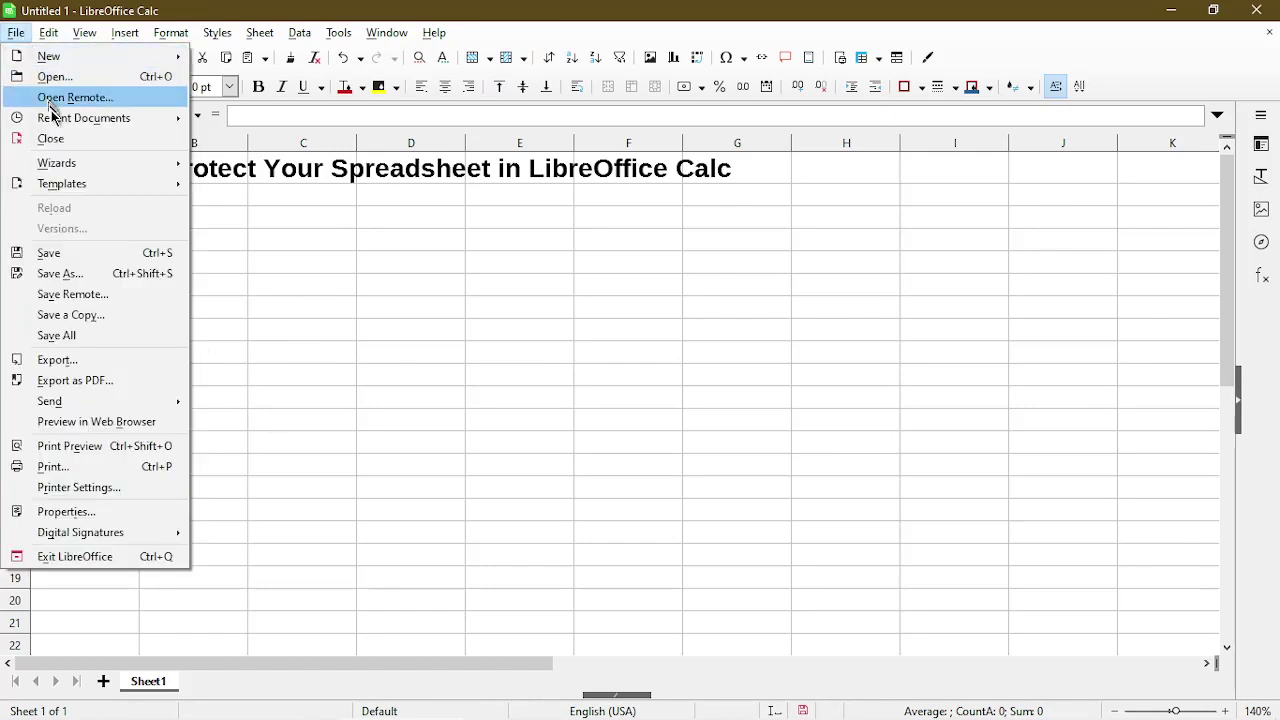
pyautogui.click(77, 253)
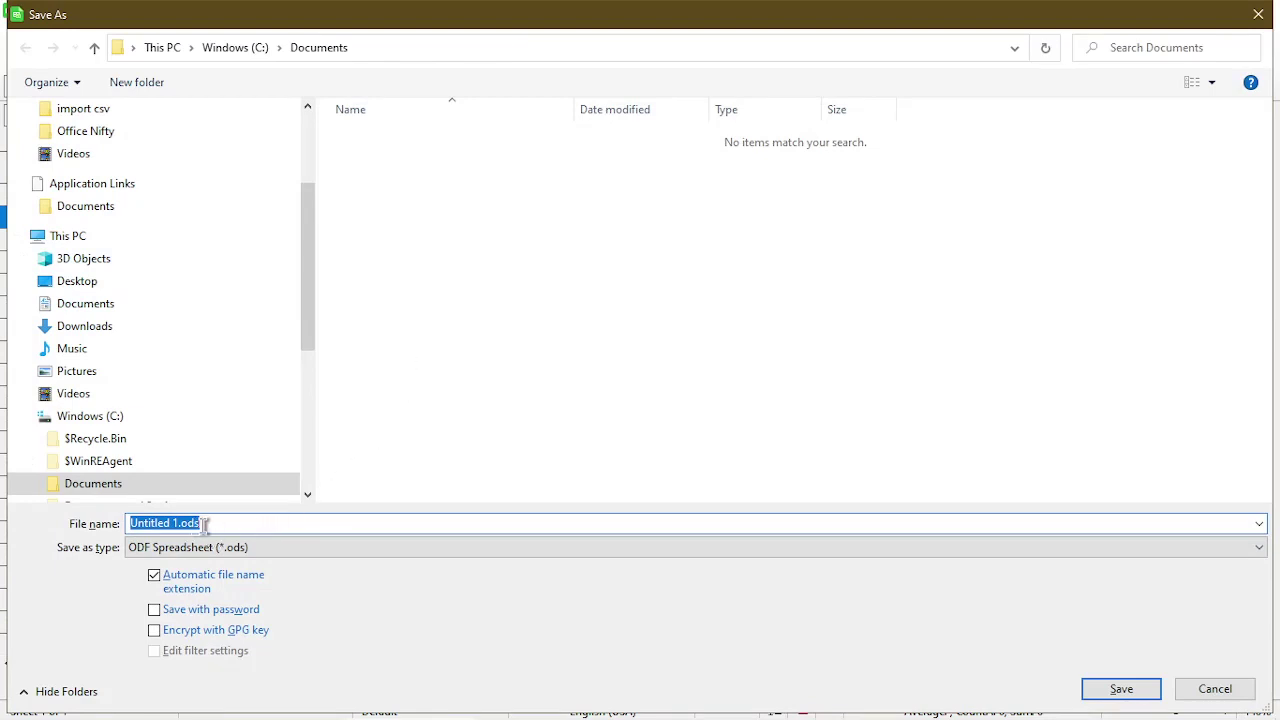
pyautogui.write('my_sprea')
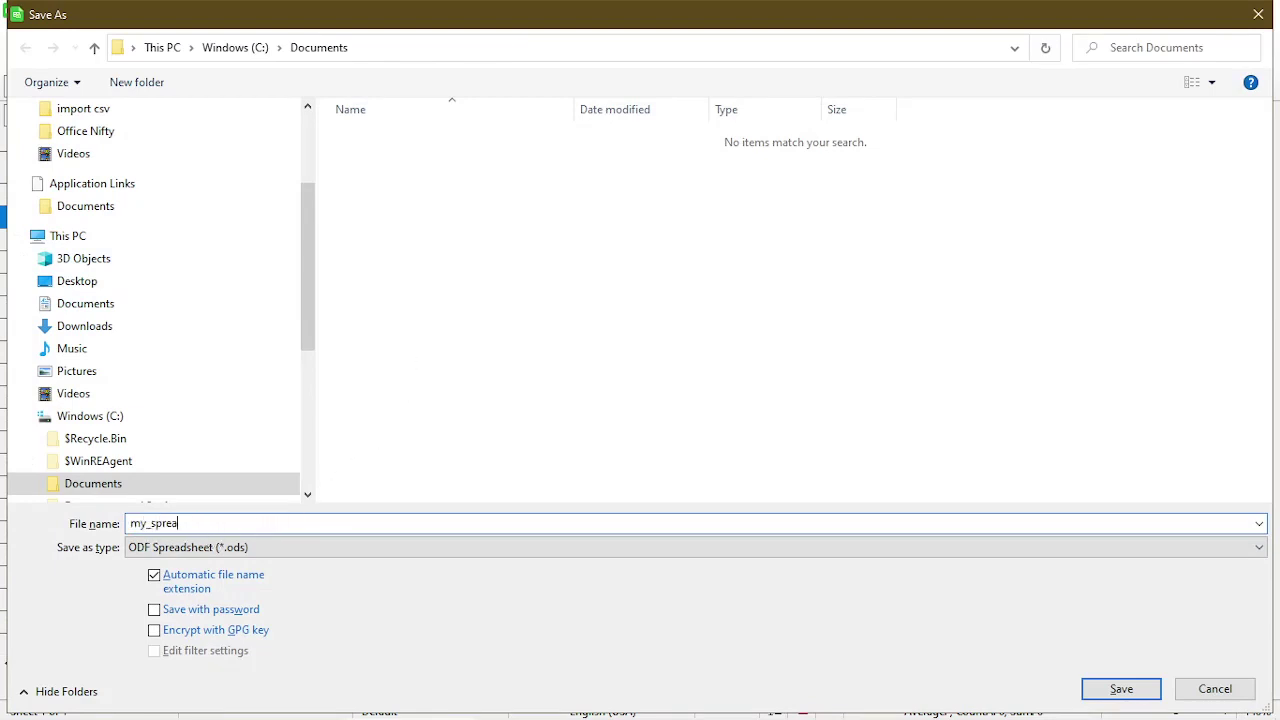
pyautogui.write('dsheet')
pyautogui.click(154, 612)
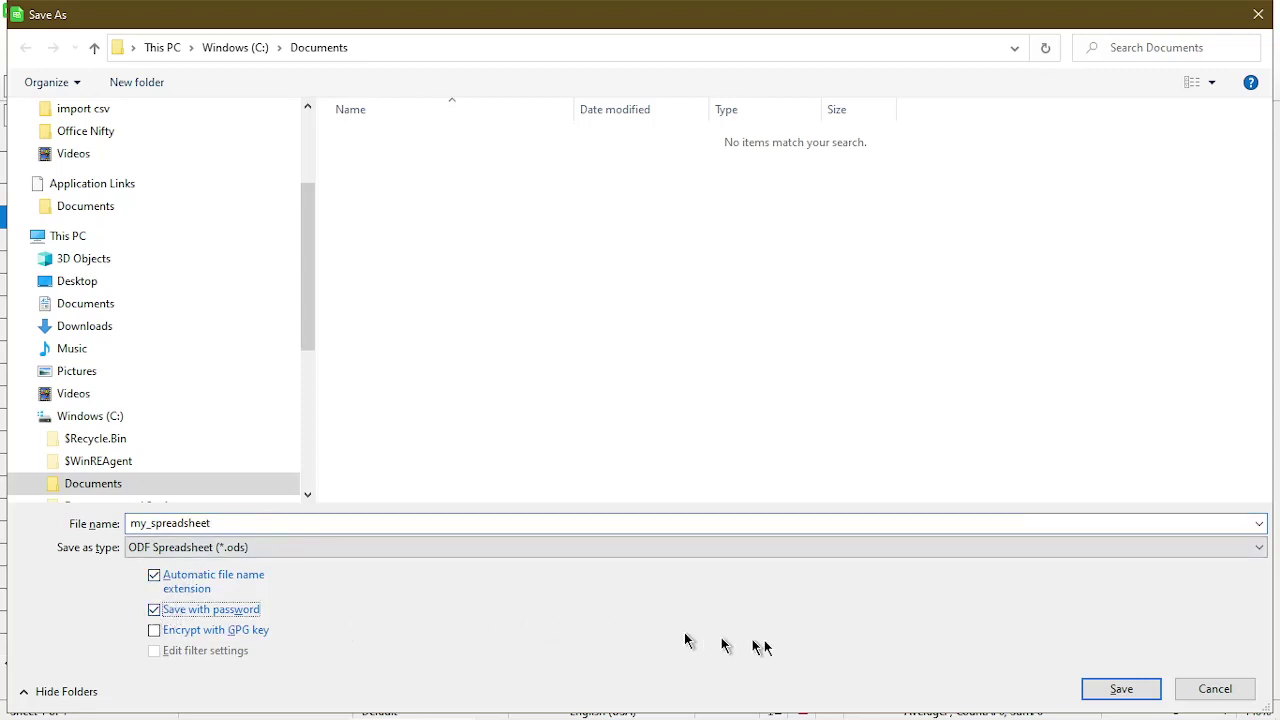
# Enter and confirm an opening password to finish saving my_spreadsheet.ods.
pyautogui.click(1110, 692)
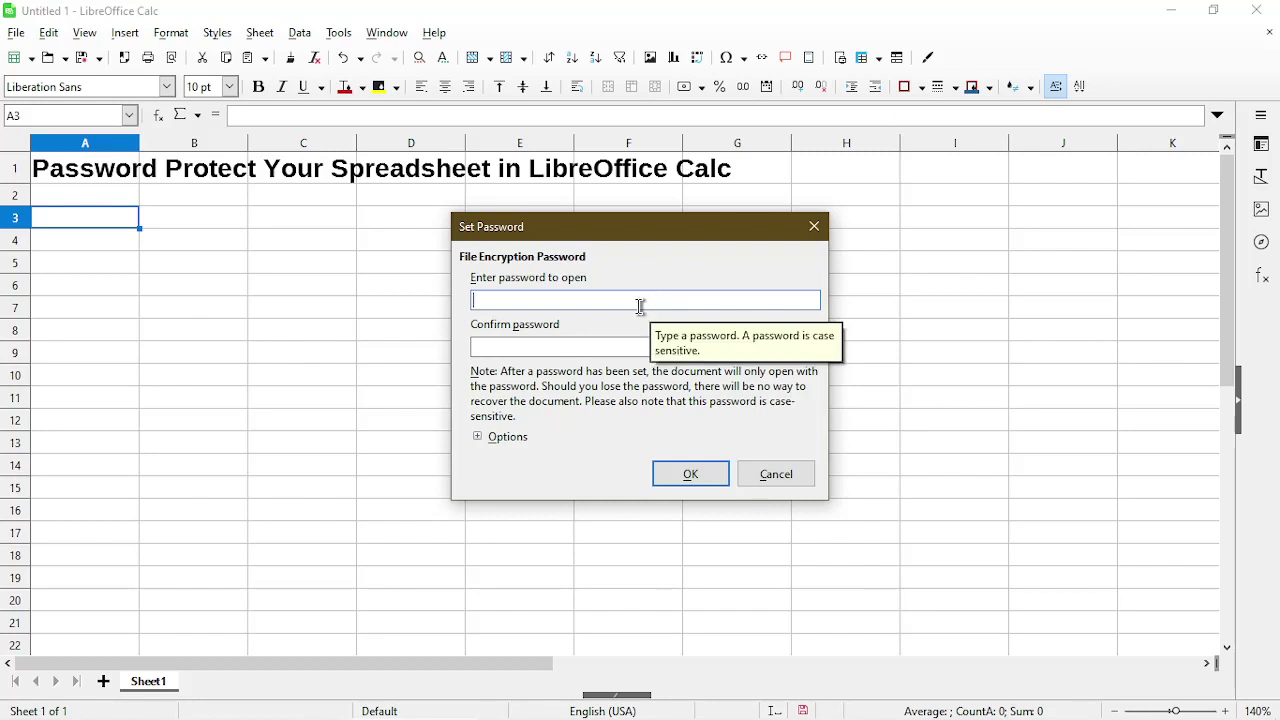
pyautogui.write('1234')
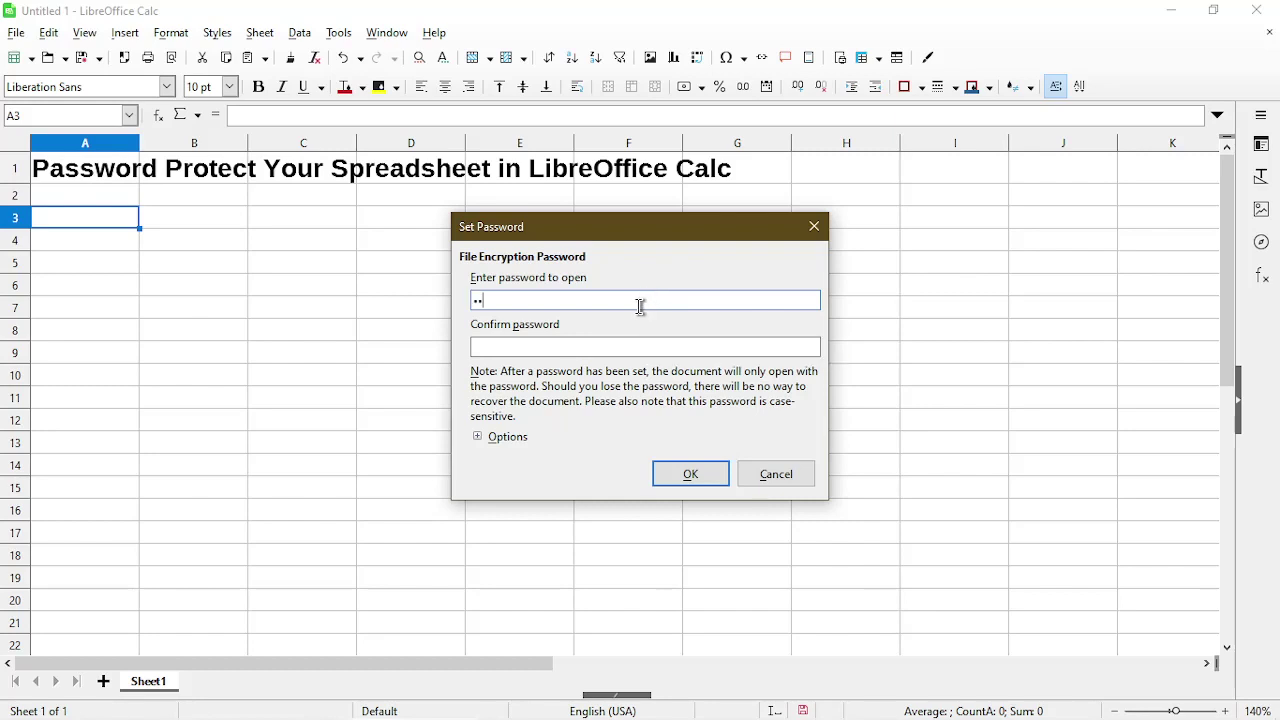
pyautogui.press('Tab')
pyautogui.write('1234')
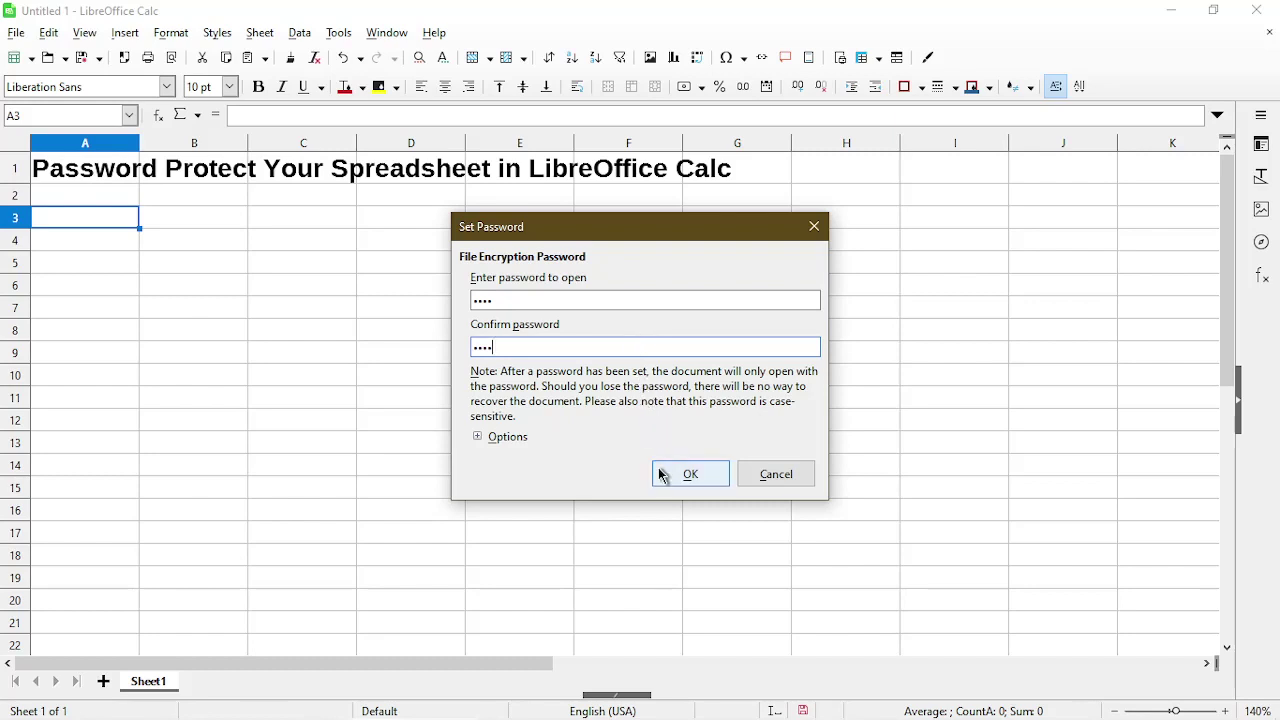
pyautogui.click(661, 475)
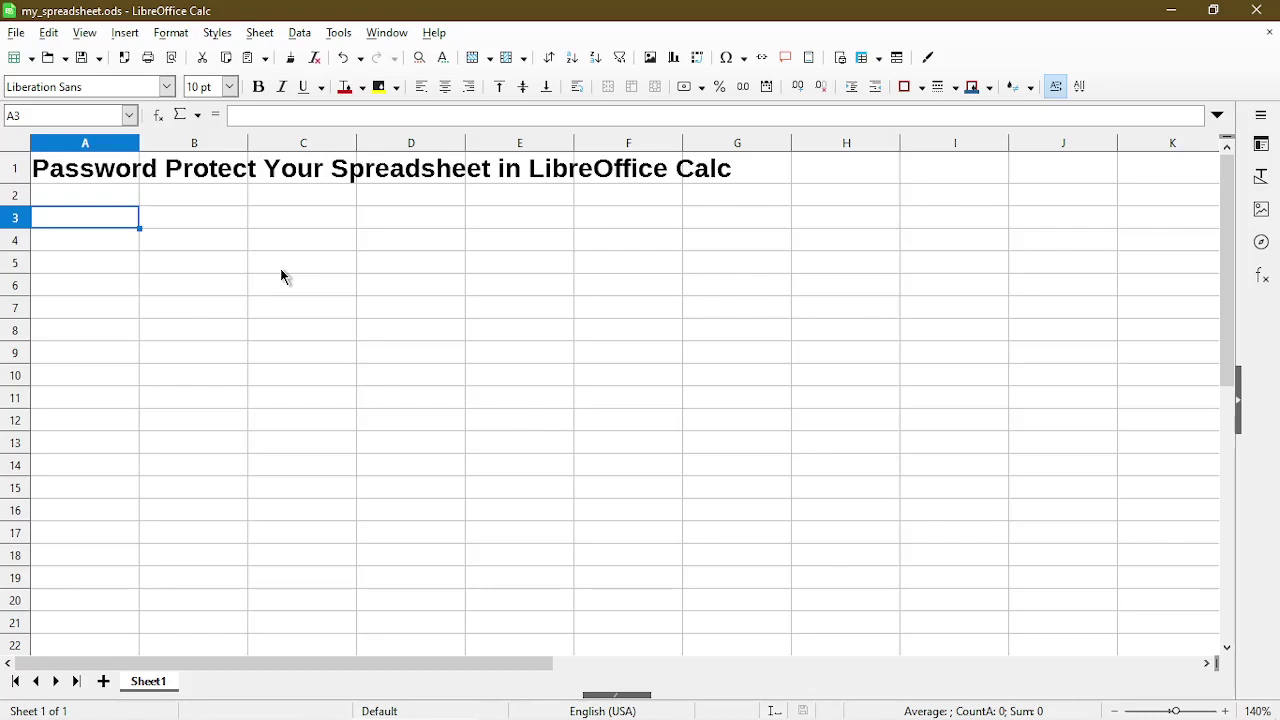
# Close the document and reopen my_spreadsheet.ods from the File menu.
pyautogui.hotkey('ctrl', 'w')
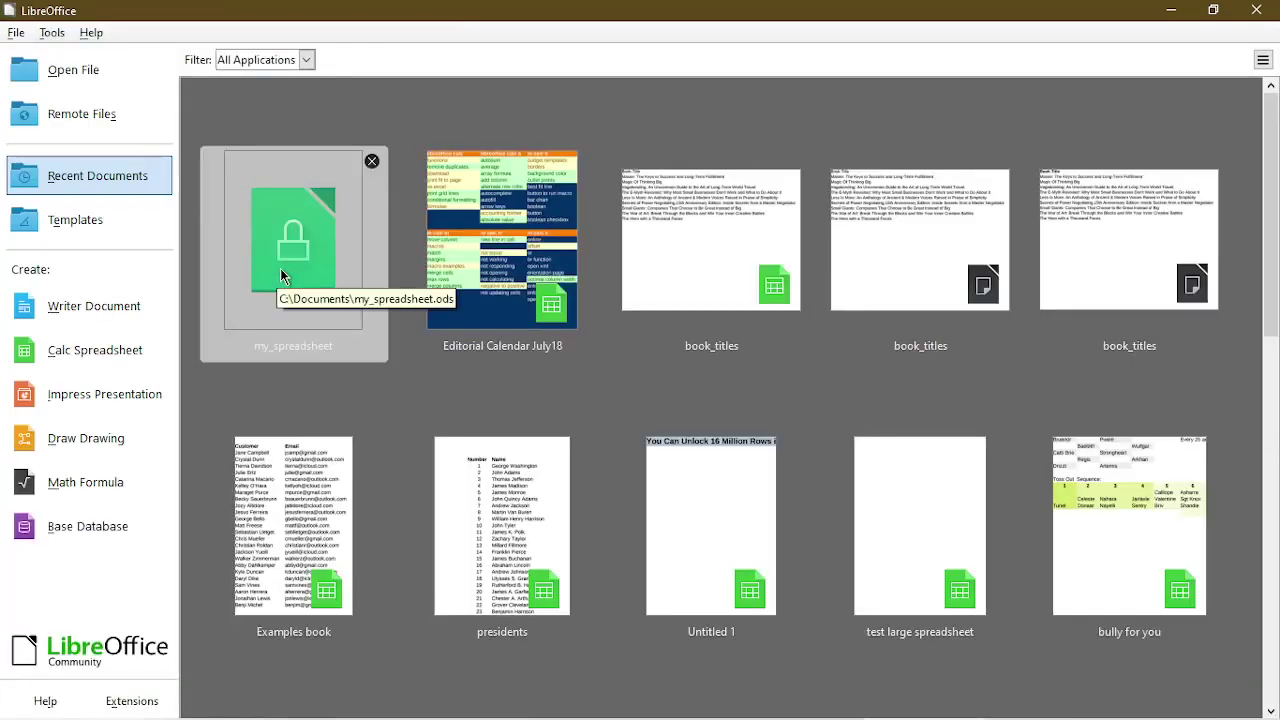
pyautogui.click(16, 32)
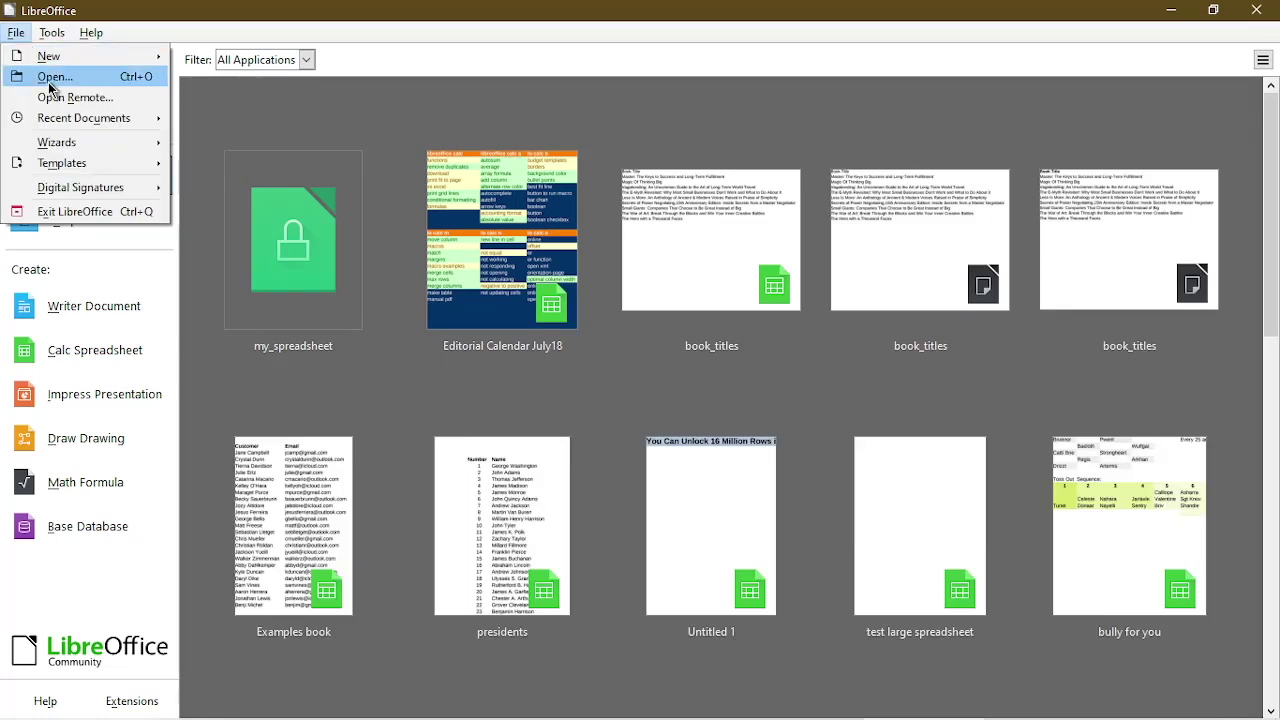
pyautogui.click(45, 77)
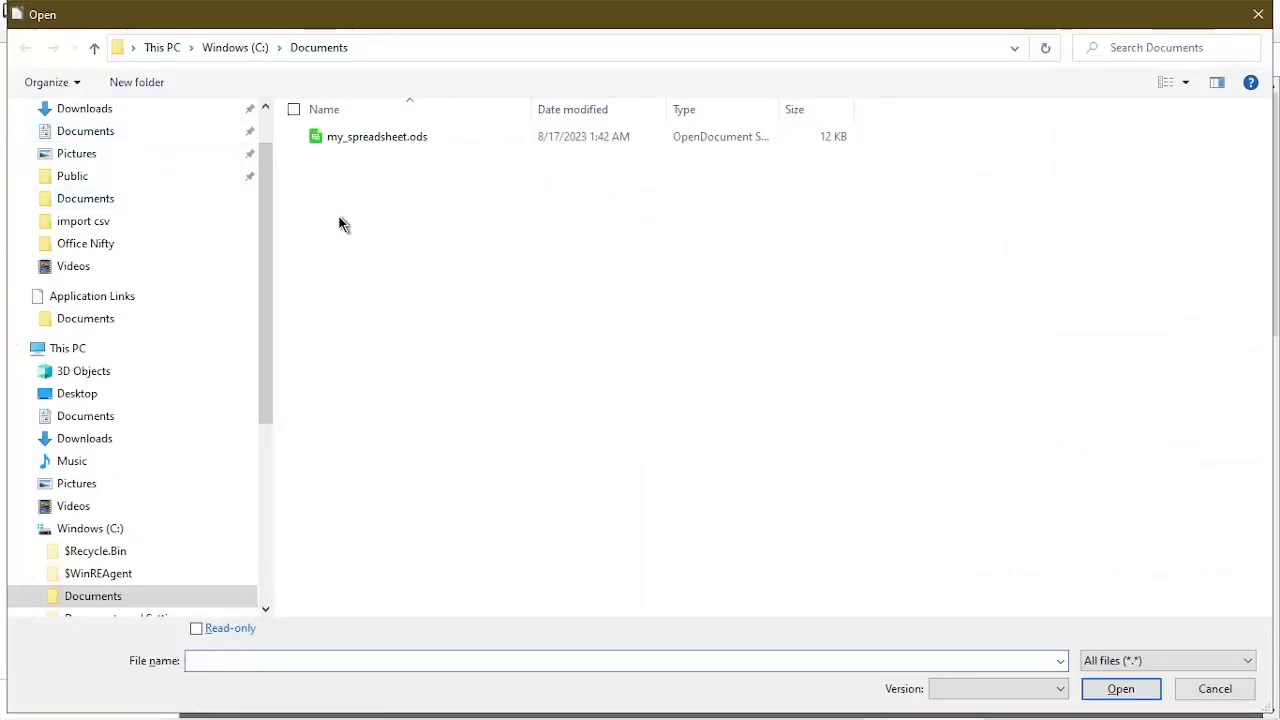
pyautogui.click(358, 146)
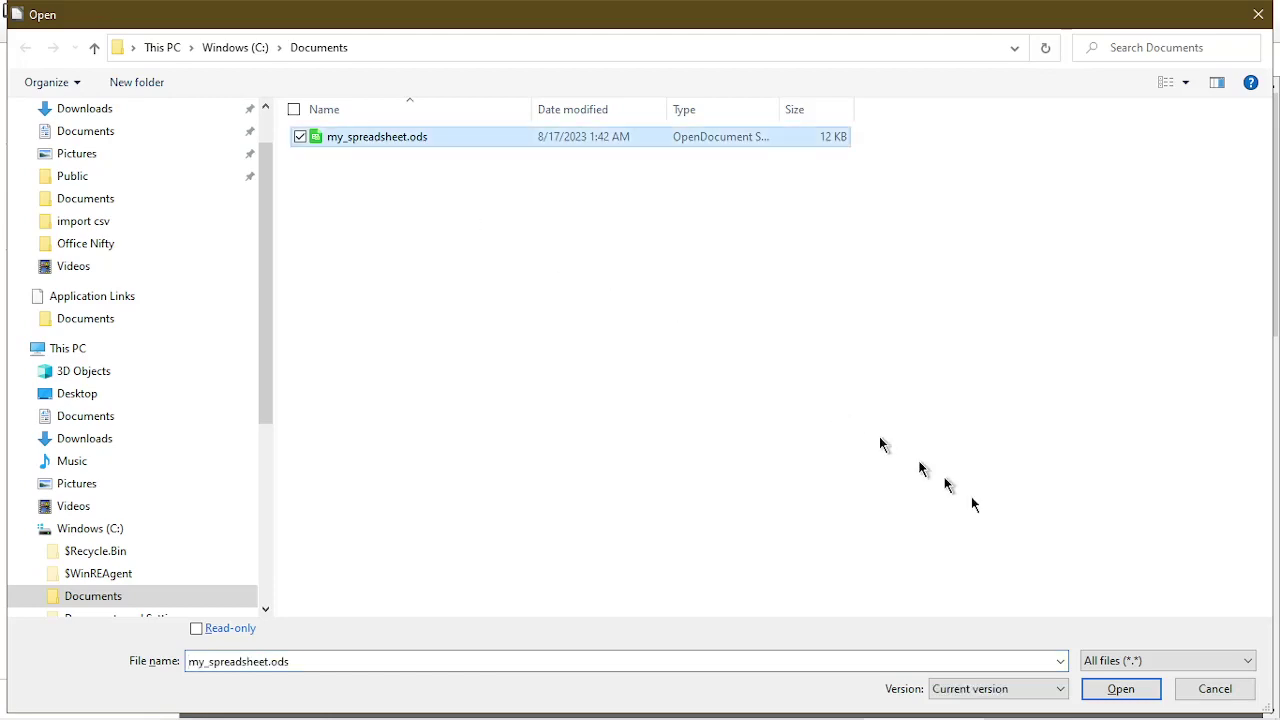
pyautogui.click(1121, 689)
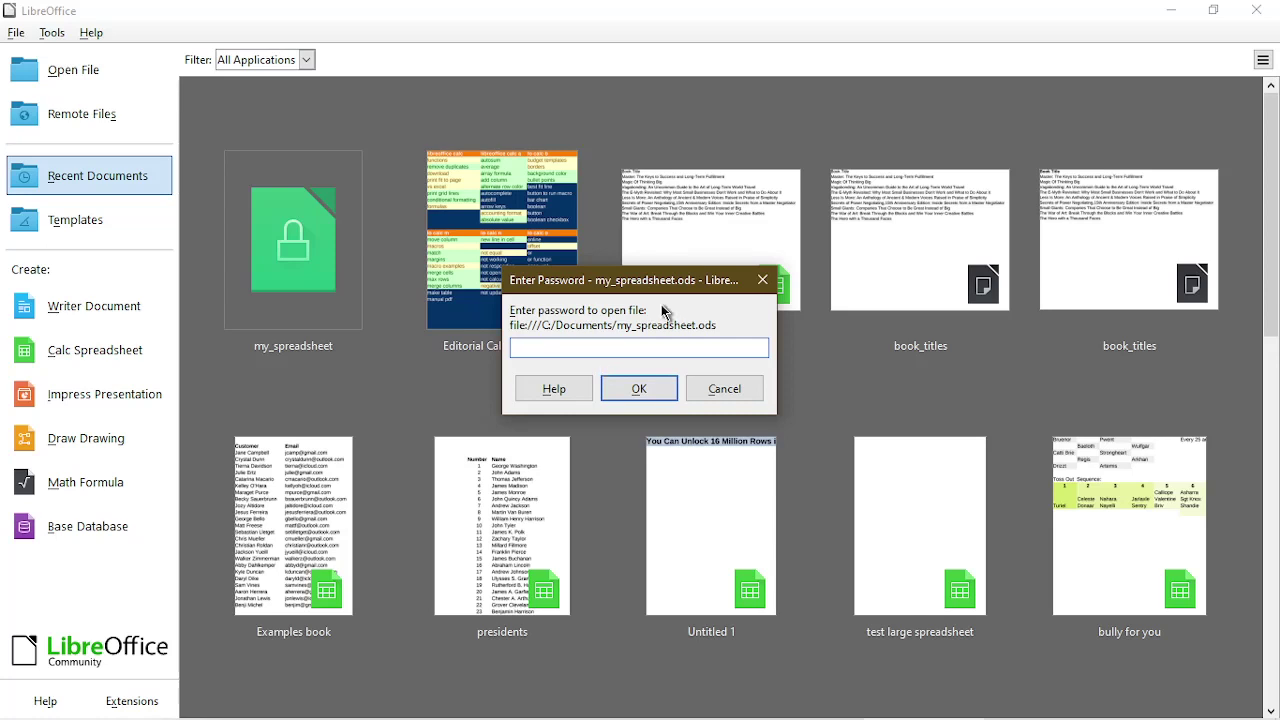
# Try a wrong password and dismiss the incorrect-password warning.
pyautogui.write('123456')
pyautogui.click(636, 390)
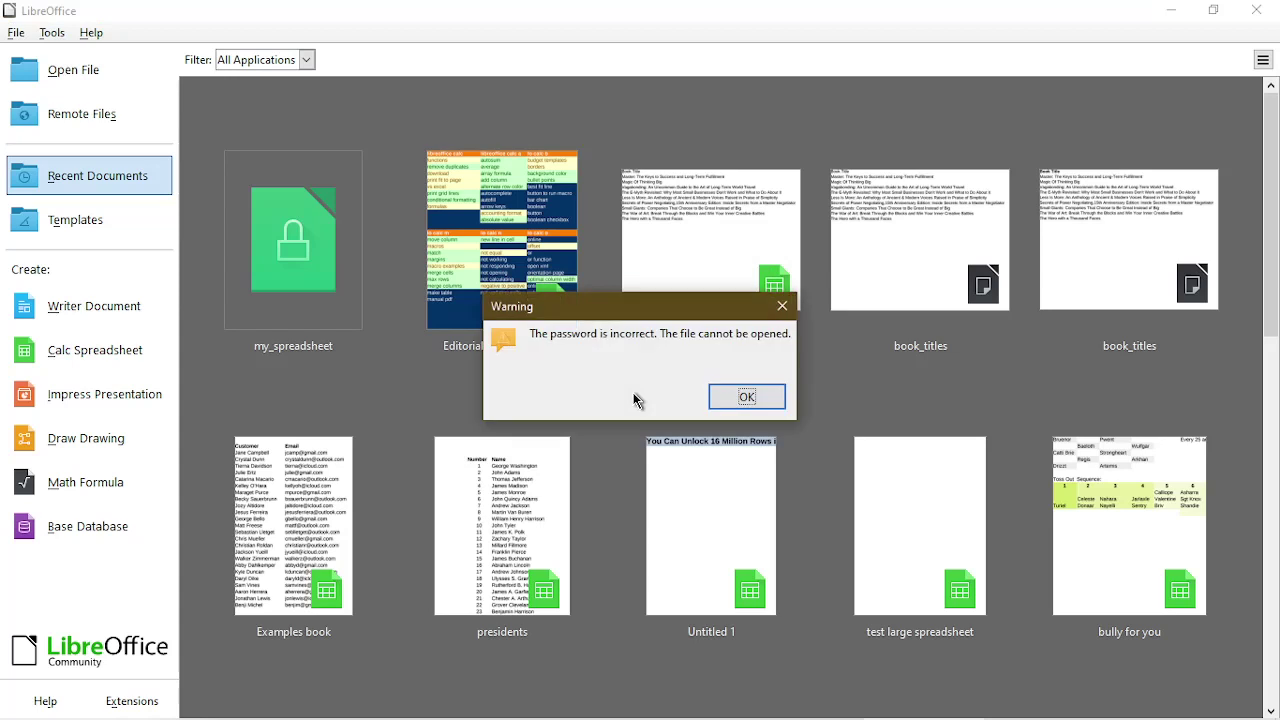
pyautogui.click(745, 398)
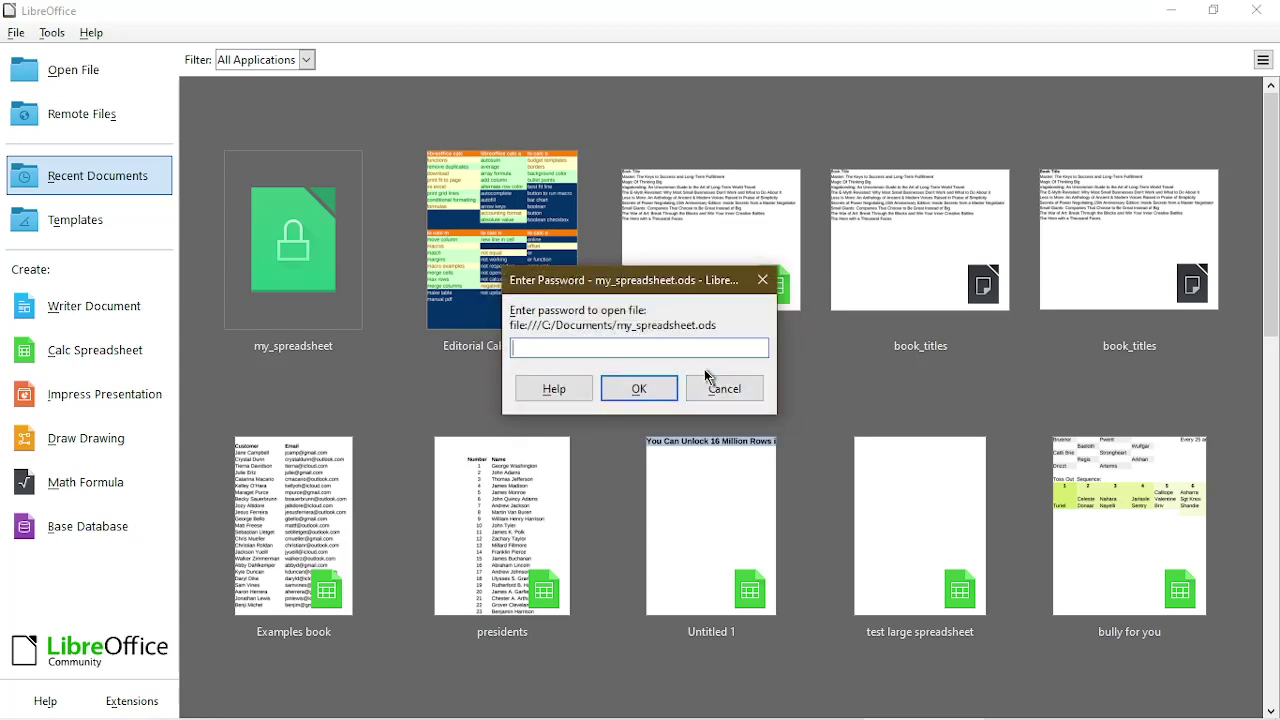
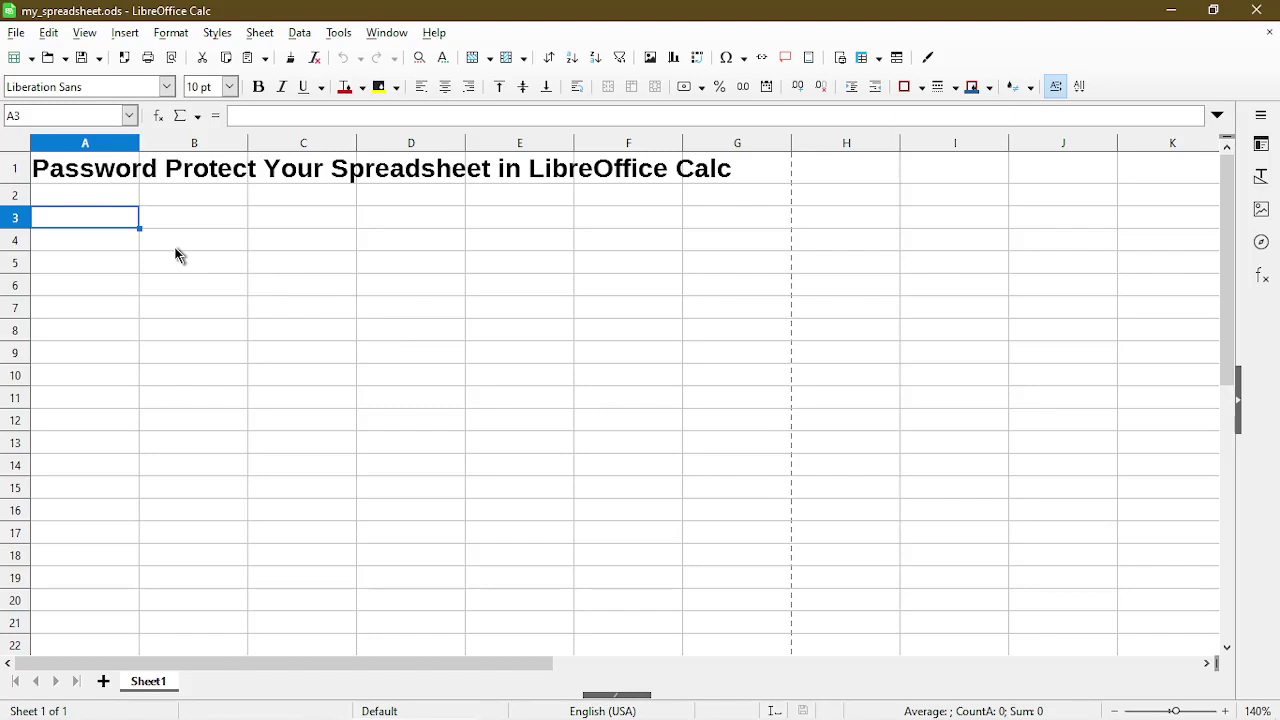
# Enter 1 in B4 and autofill it down to B18 as 1 to 15.
pyautogui.click(175, 255)
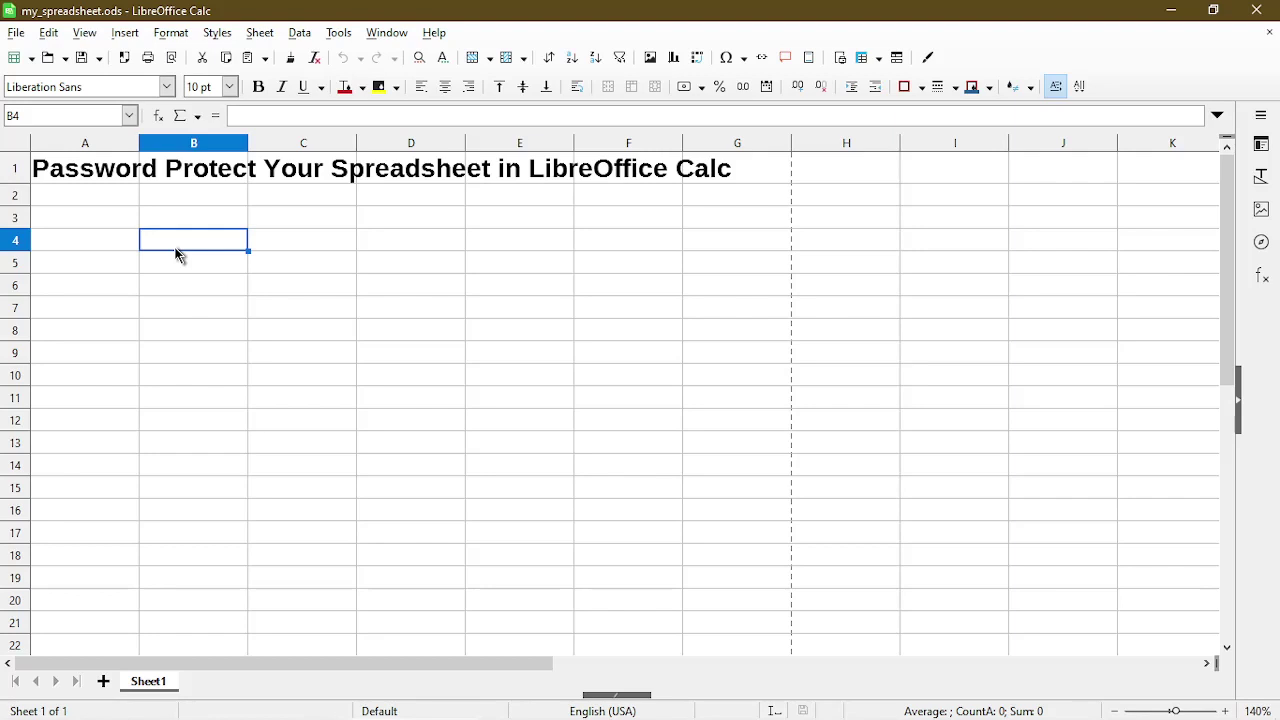
pyautogui.write('1')
pyautogui.press('Return')
pyautogui.click(177, 254)
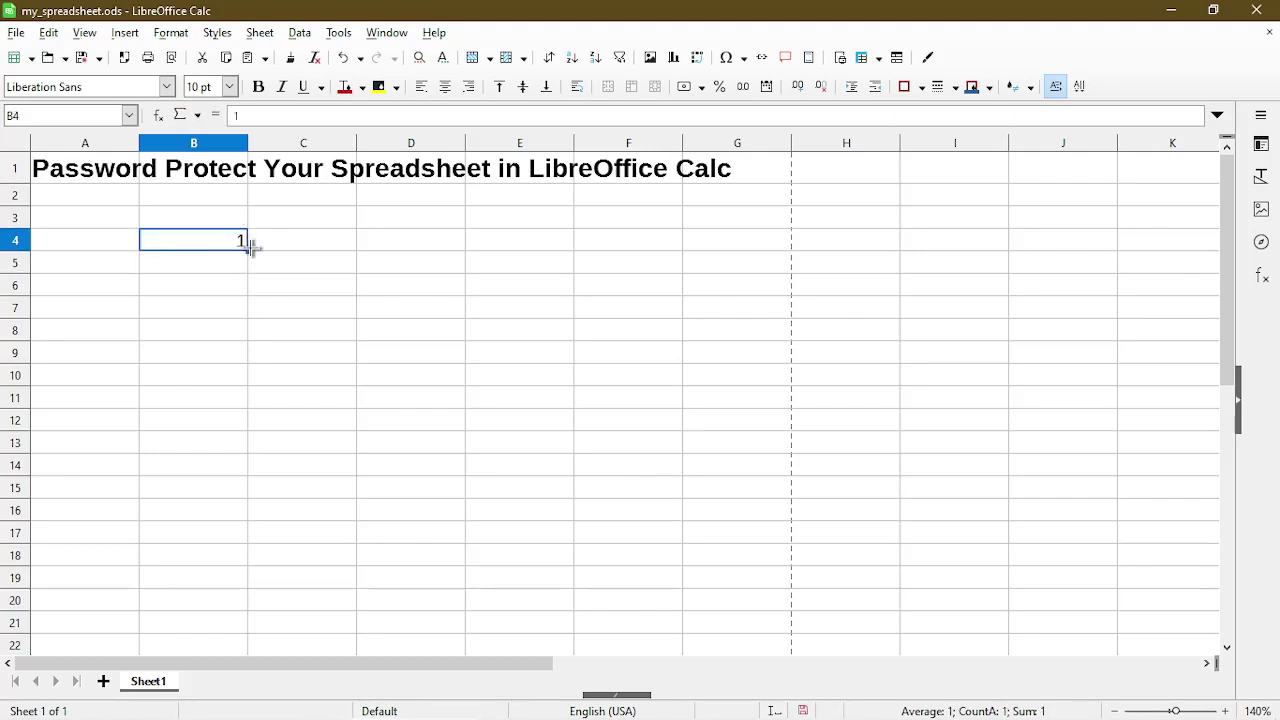
pyautogui.moveTo(247, 250); pyautogui.dragTo(237, 566)
pyautogui.click(206, 306)
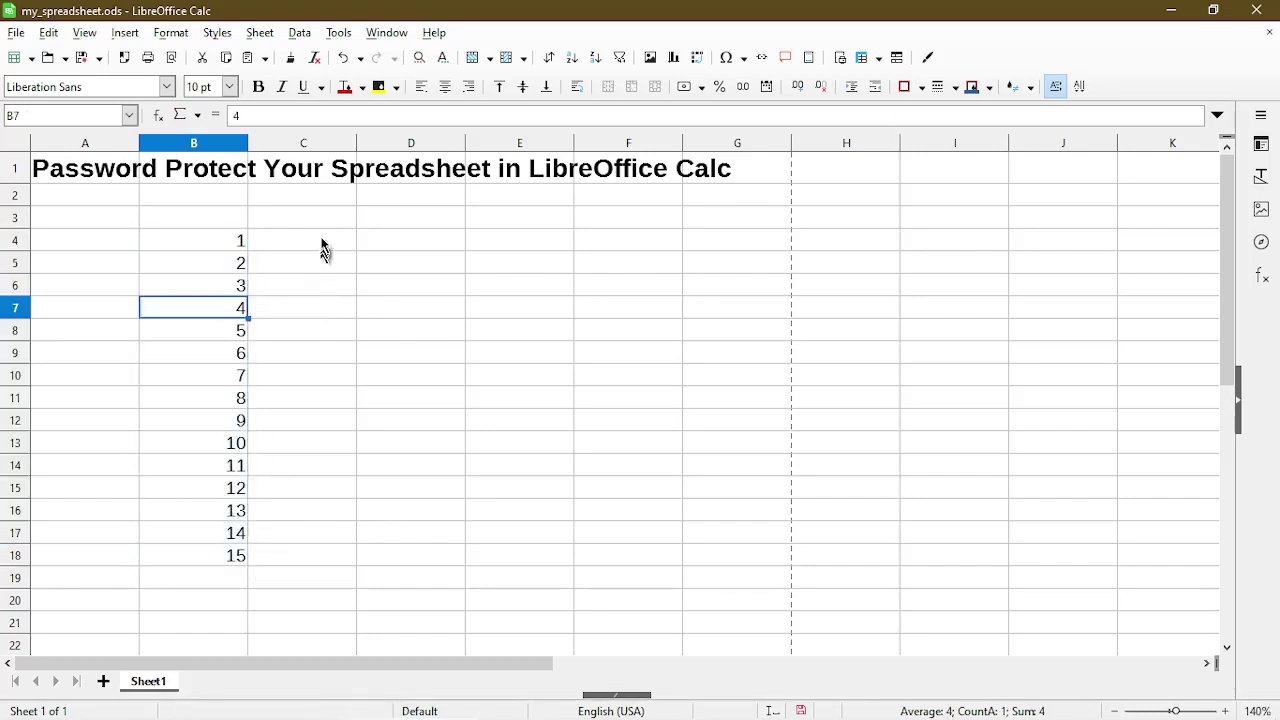
# Start Protect Sheet on Sheet1, entering and confirming a password.
pyautogui.click(338, 32)
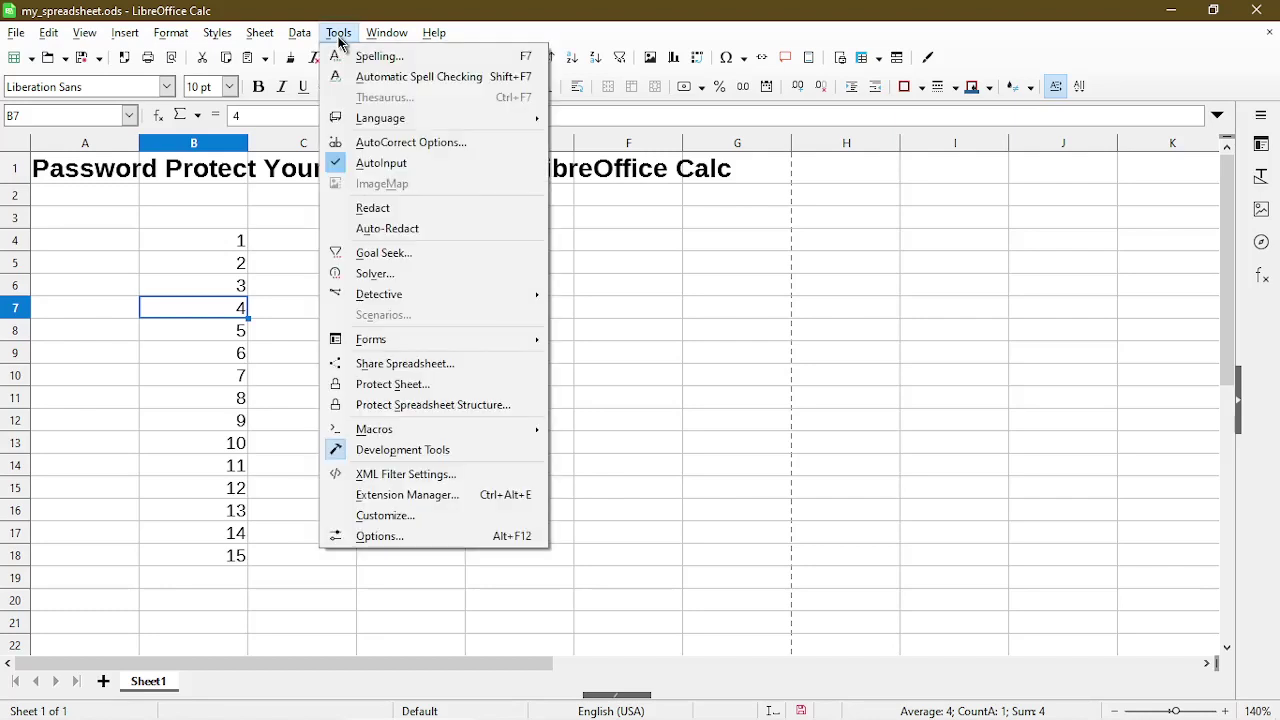
pyautogui.click(487, 389)
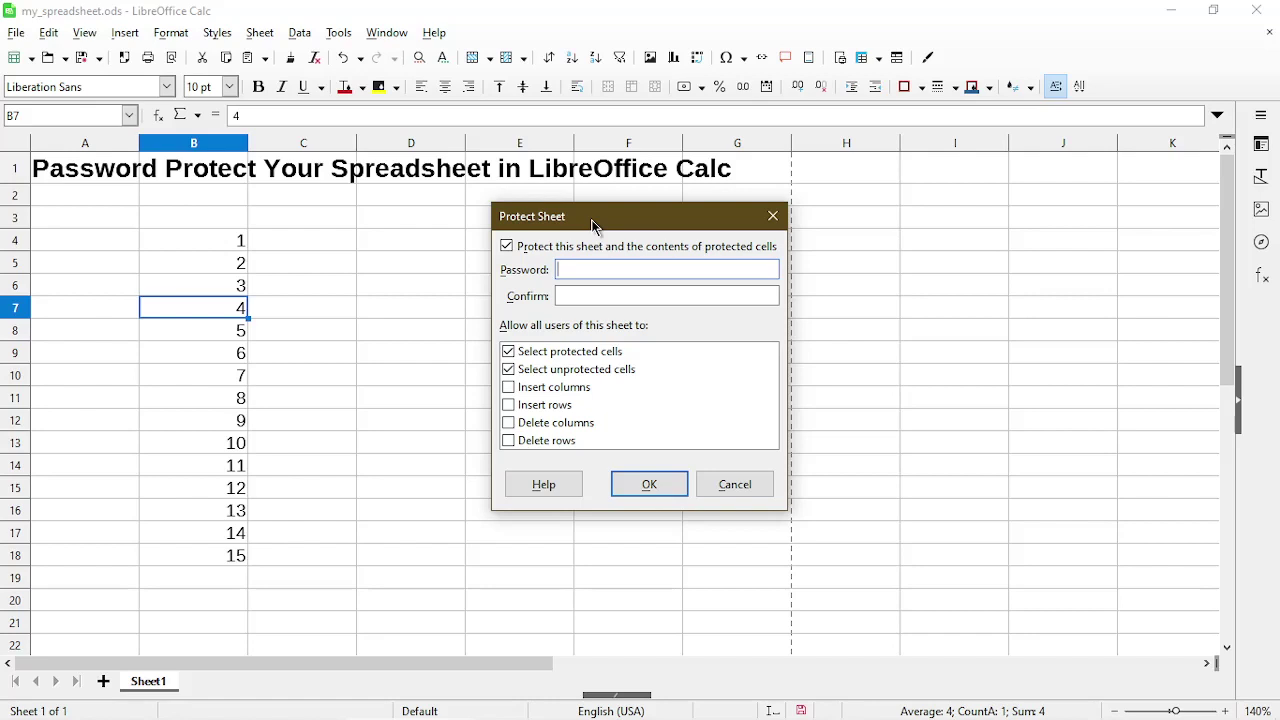
pyautogui.write('1234')
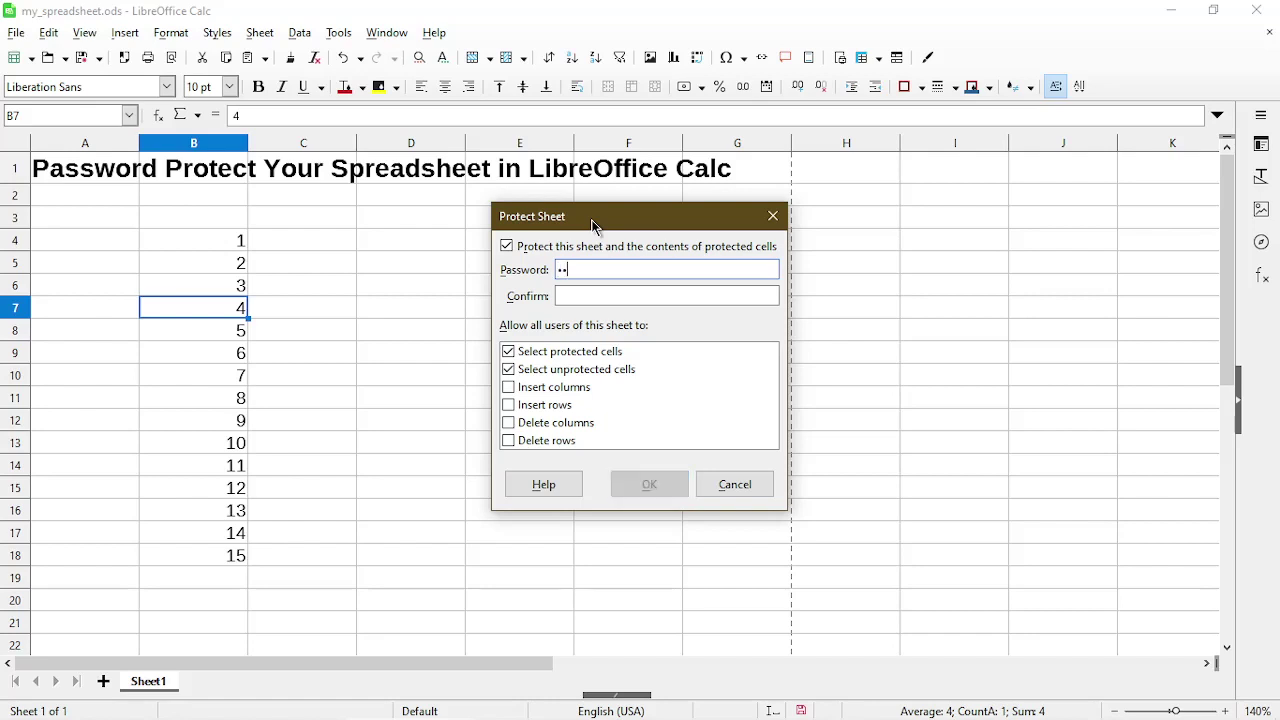
pyautogui.click(627, 296)
pyautogui.write('1234')
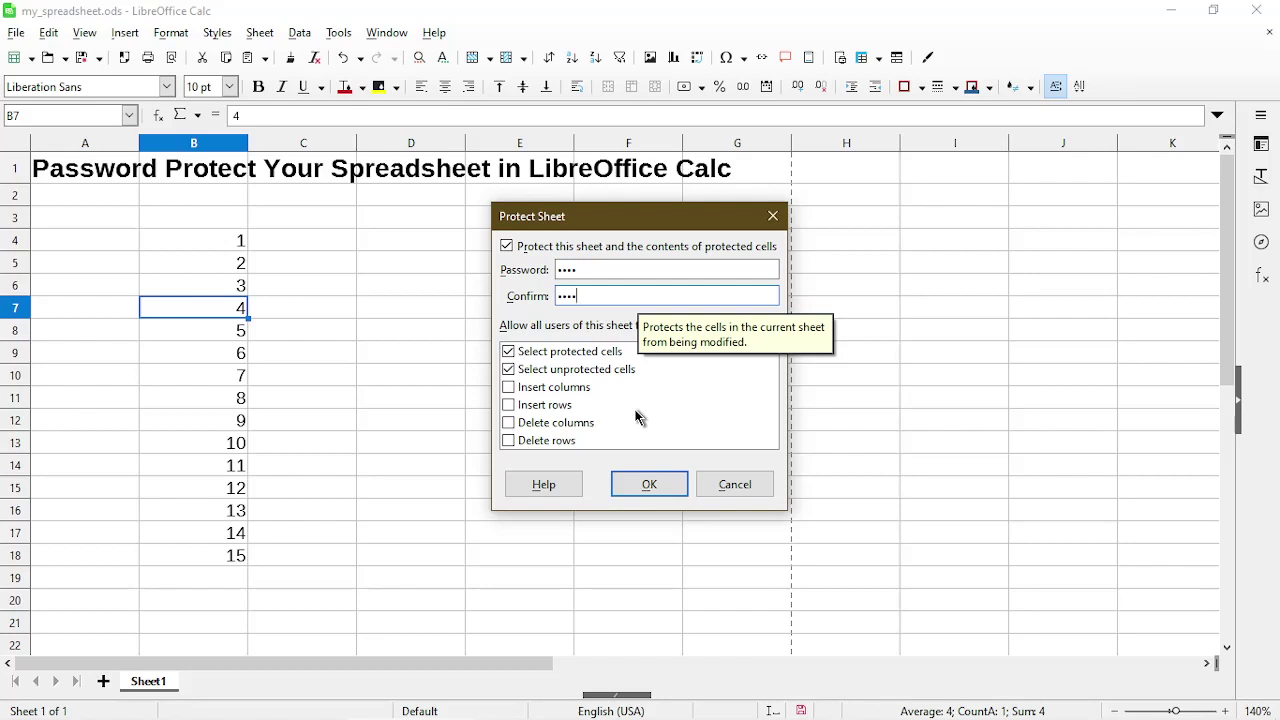
# Allow inserting columns, inserting rows and deleting rows on the protected sheet.
pyautogui.click(583, 389)
pyautogui.click(508, 388)
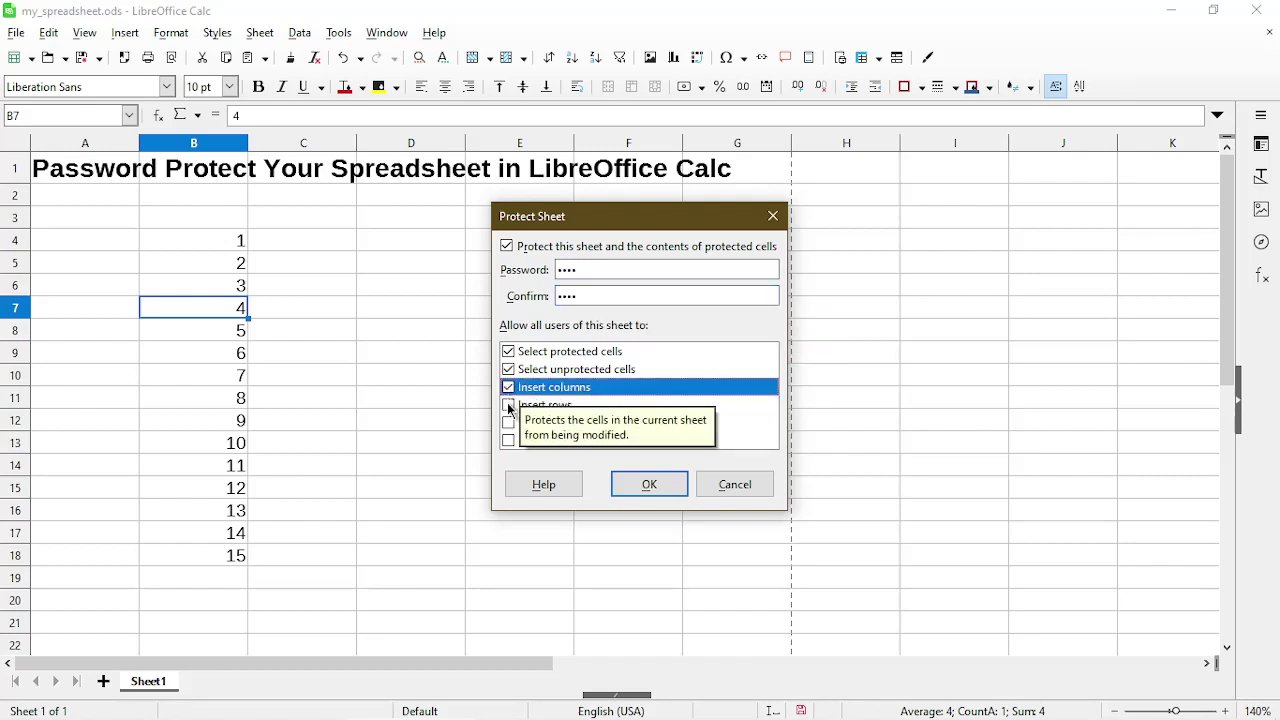
pyautogui.click(508, 405)
pyautogui.click(508, 440)
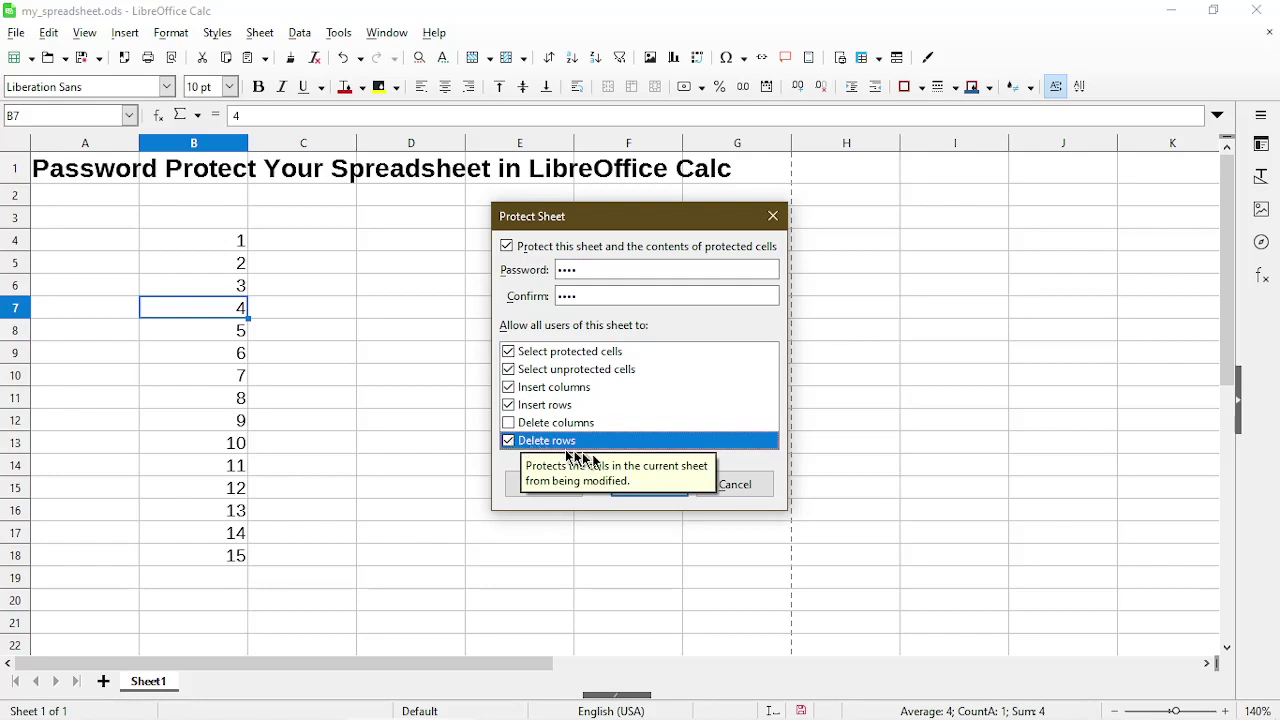
pyautogui.click(649, 484)
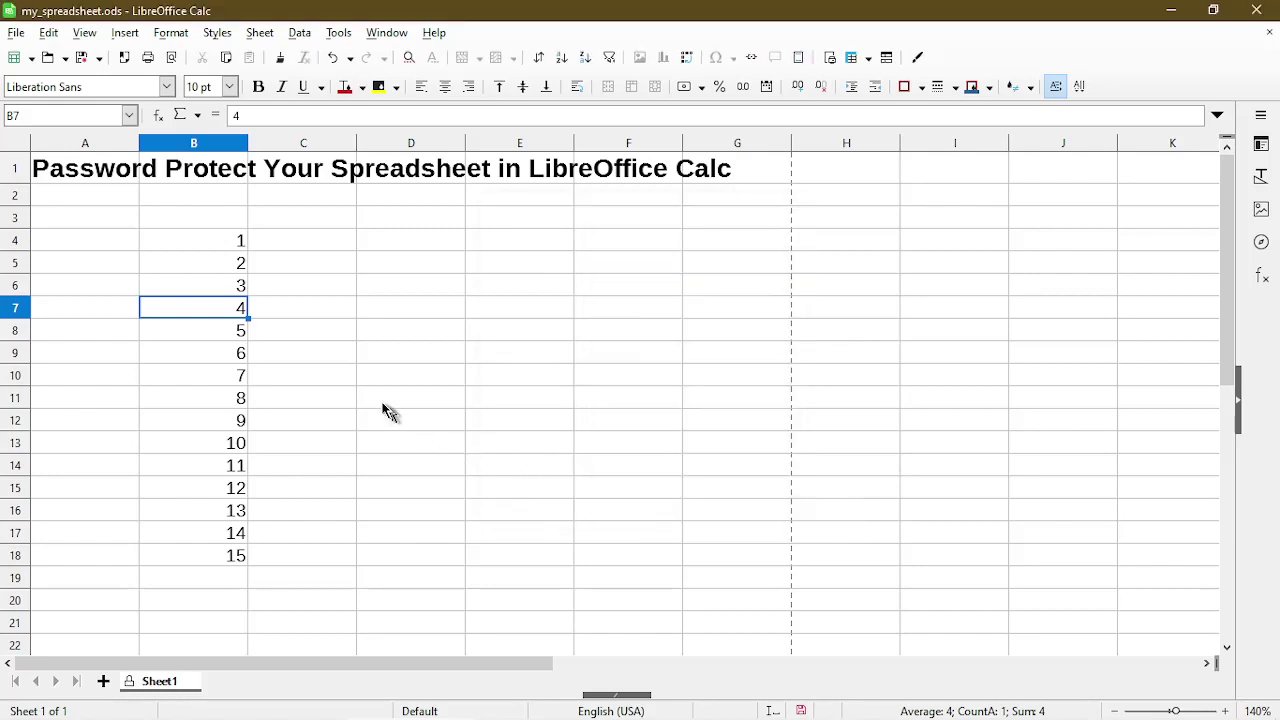
pyautogui.click(350, 375)
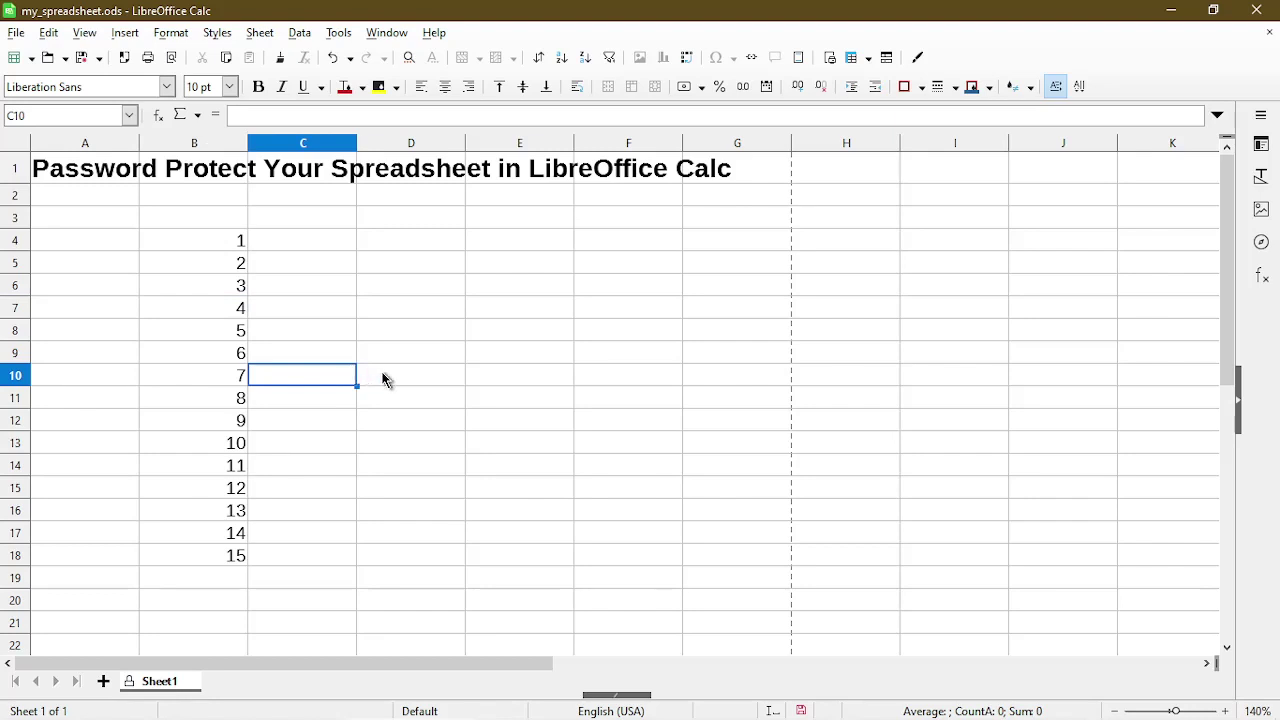
pyautogui.press('Delete')
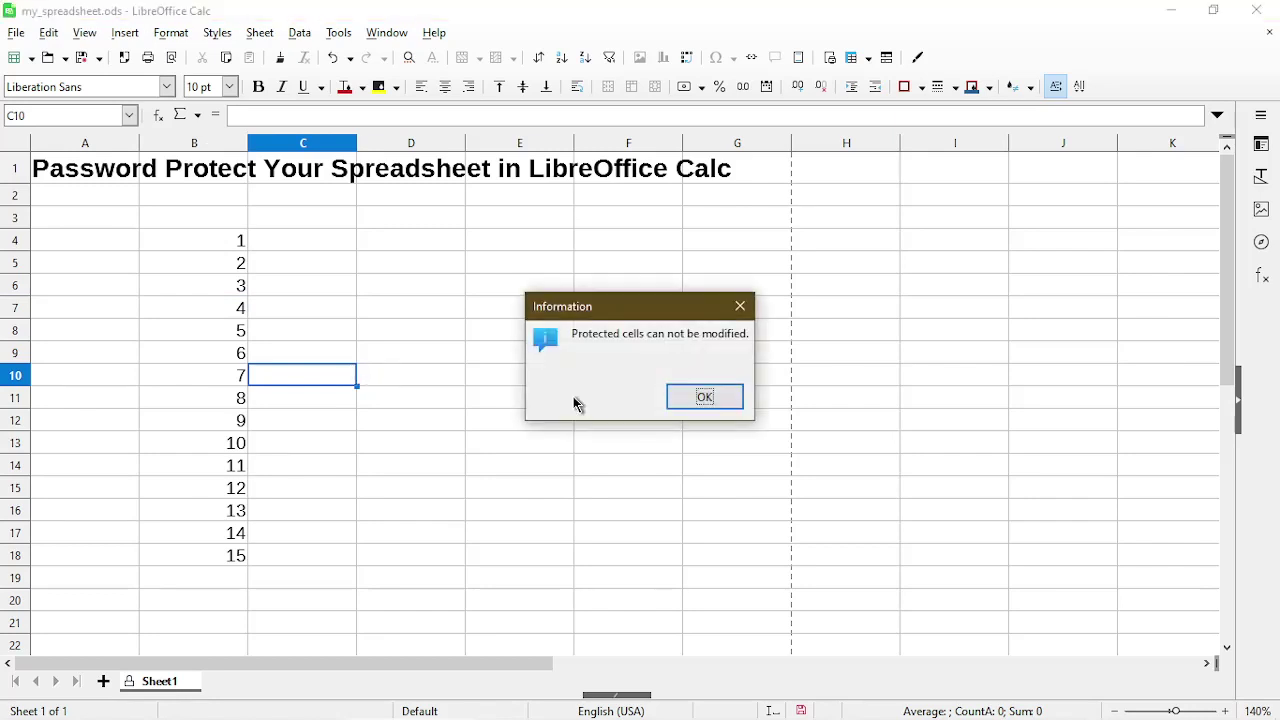
pyautogui.click(670, 398)
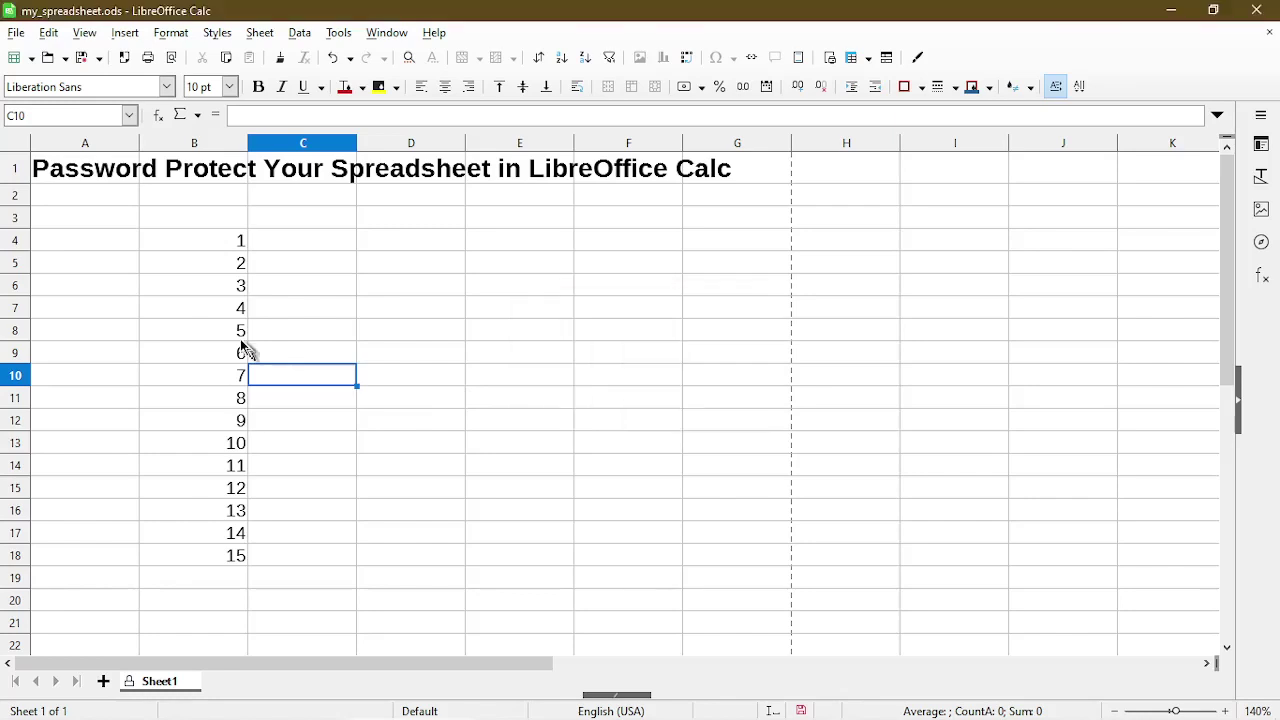
pyautogui.click(226, 328)
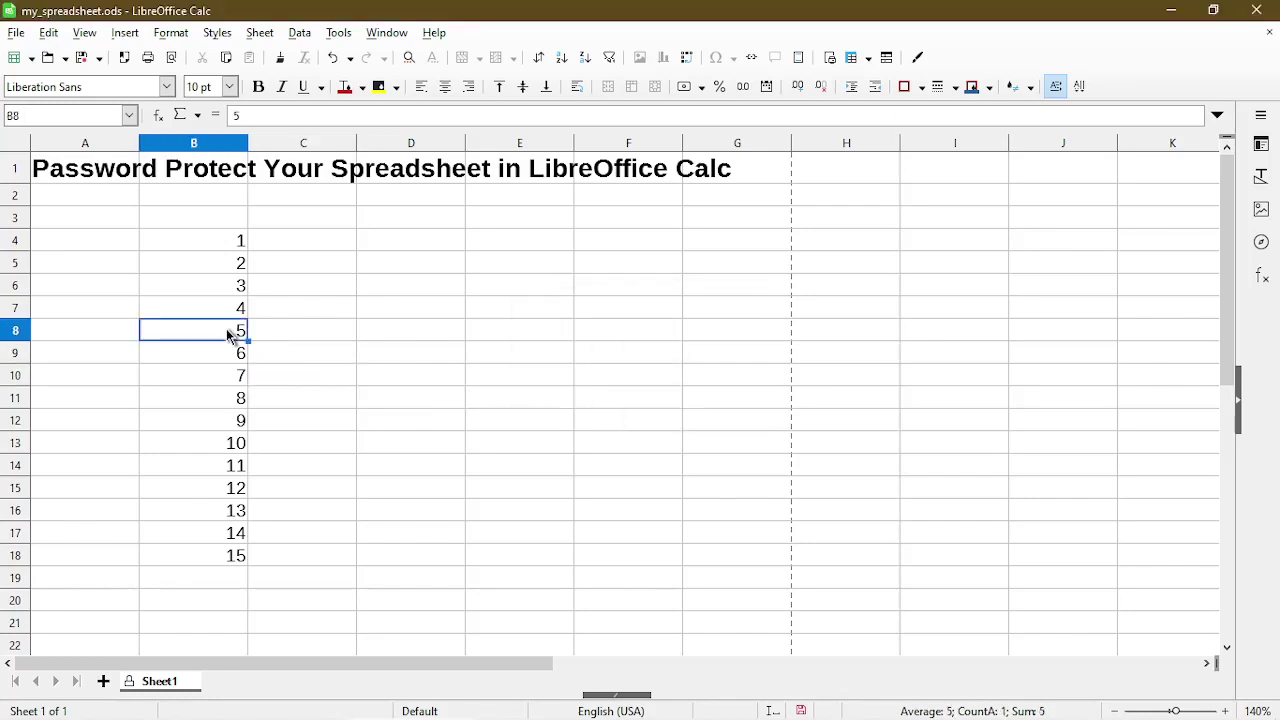
pyautogui.press('Delete')
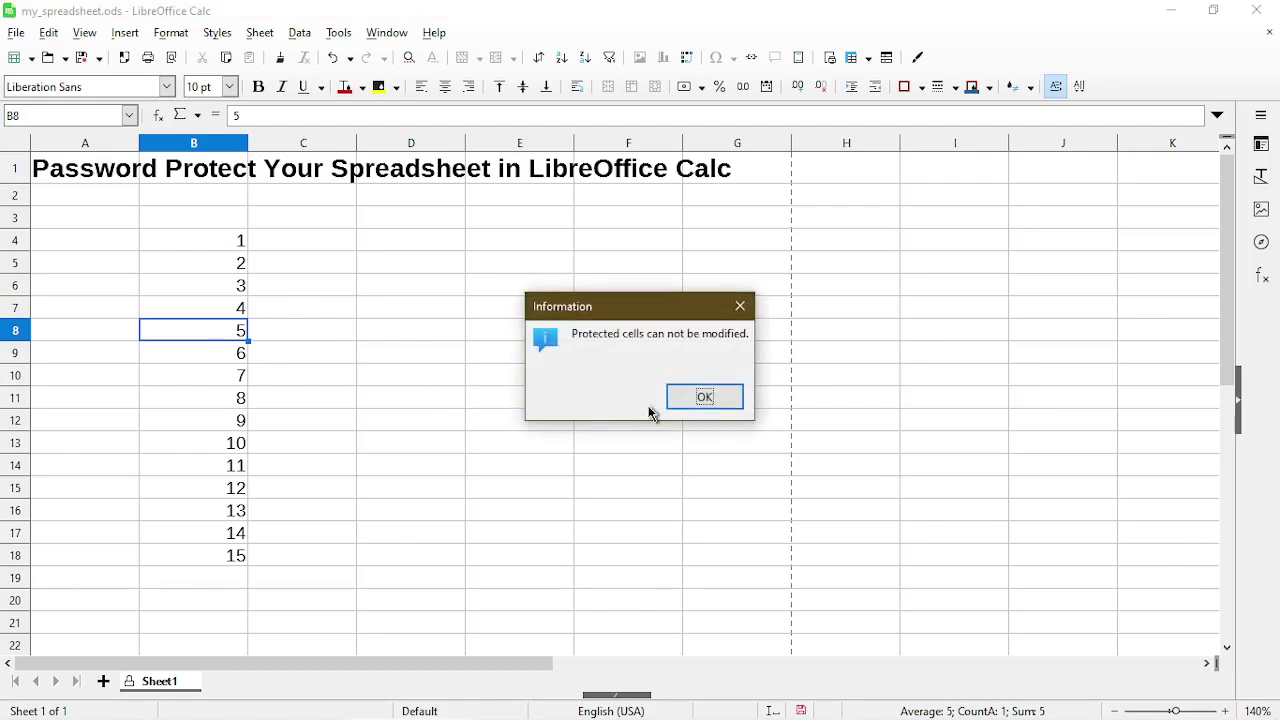
pyautogui.click(686, 400)
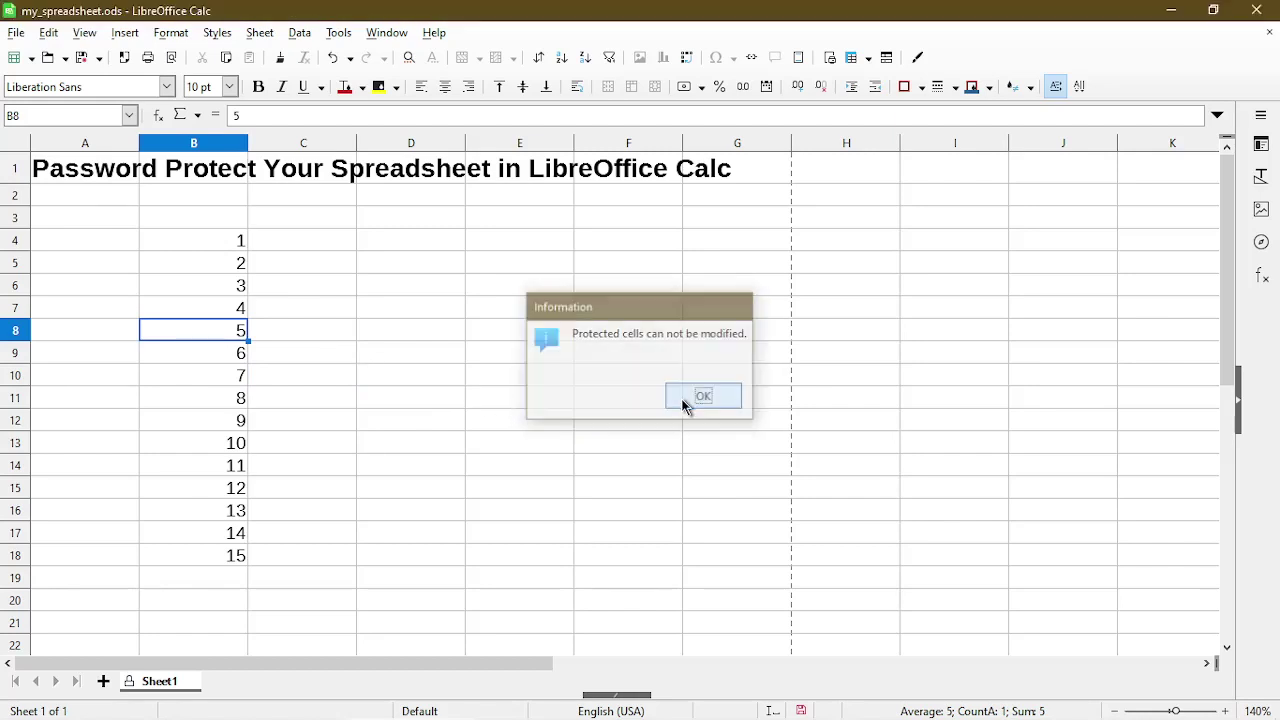
# Check the row 9 context menu on the protected sheet, then select A14.
pyautogui.click(24, 360)
pyautogui.rightClick(24, 360)
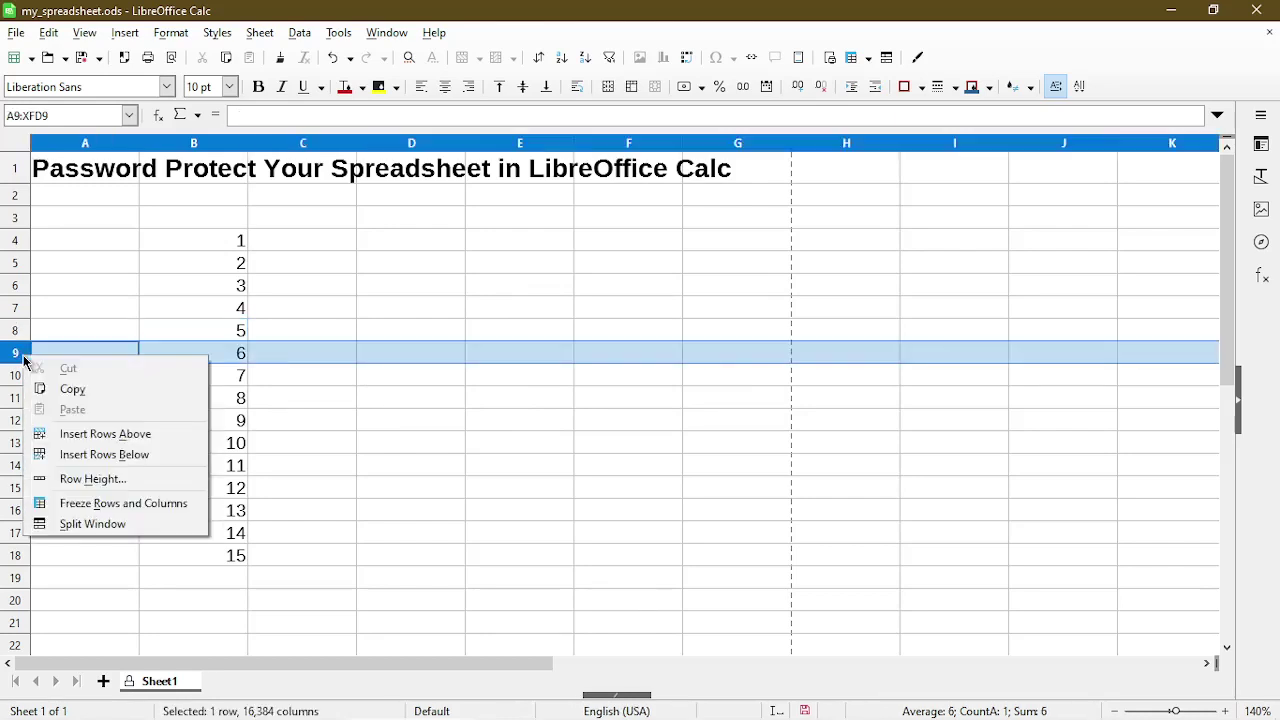
pyautogui.click(82, 460)
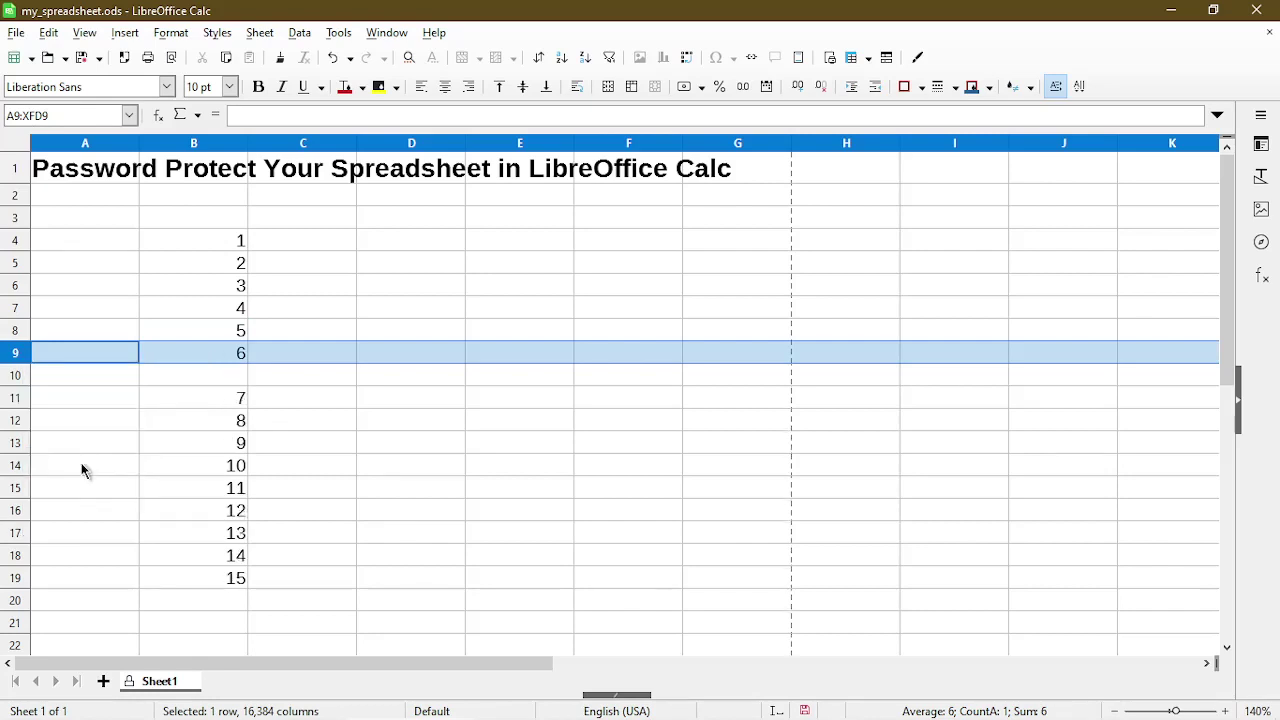
pyautogui.click(83, 466)
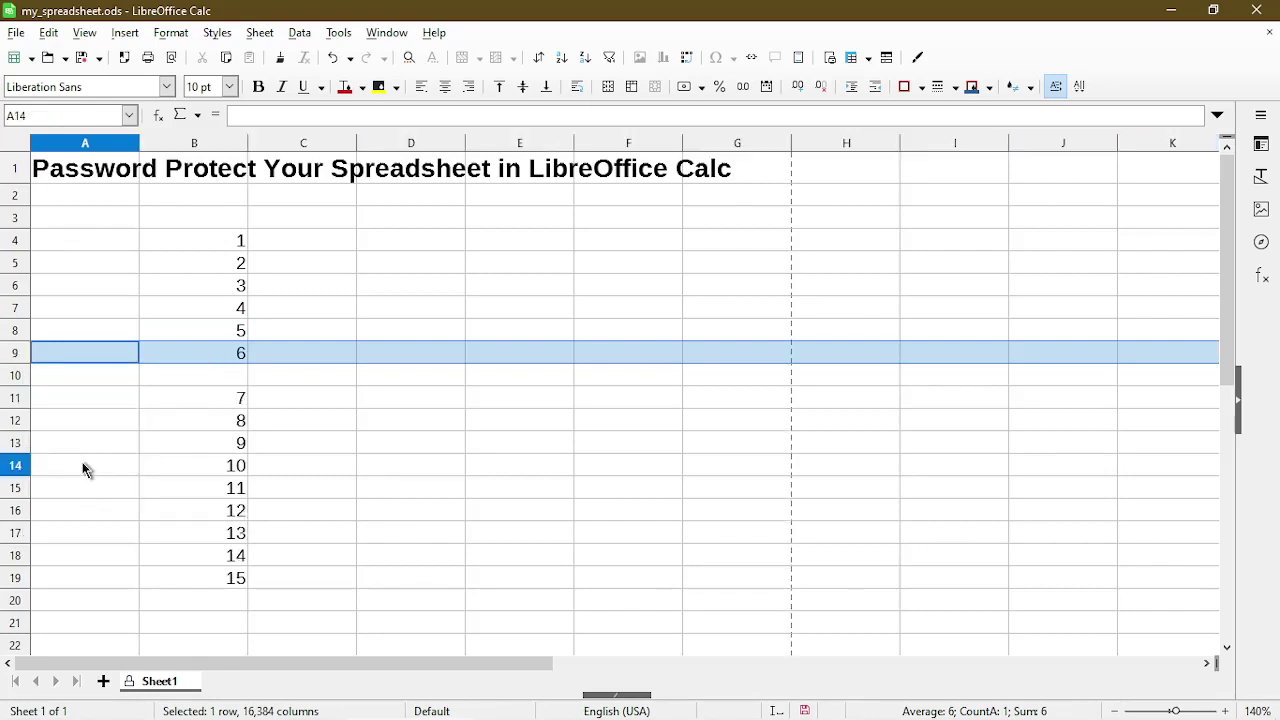
# Try editing B10 and B8, dismissing each protected-cells warning.
pyautogui.click(168, 385)
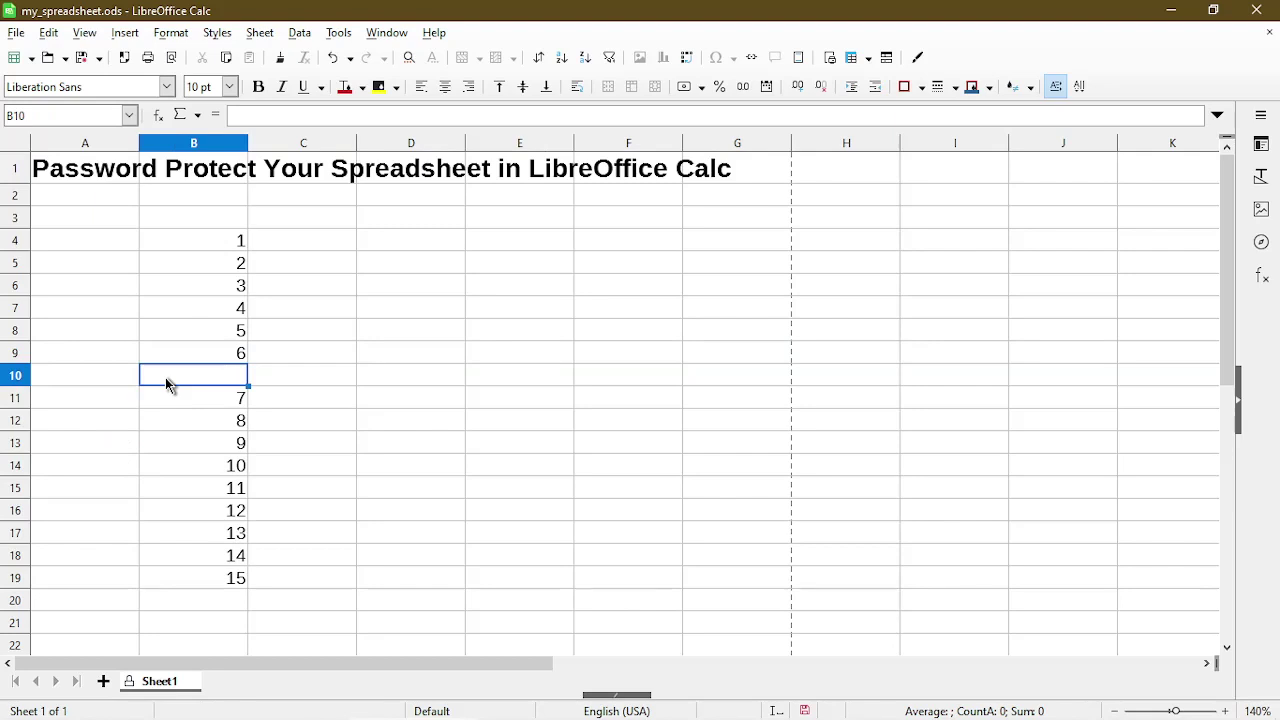
pyautogui.press('Delete')
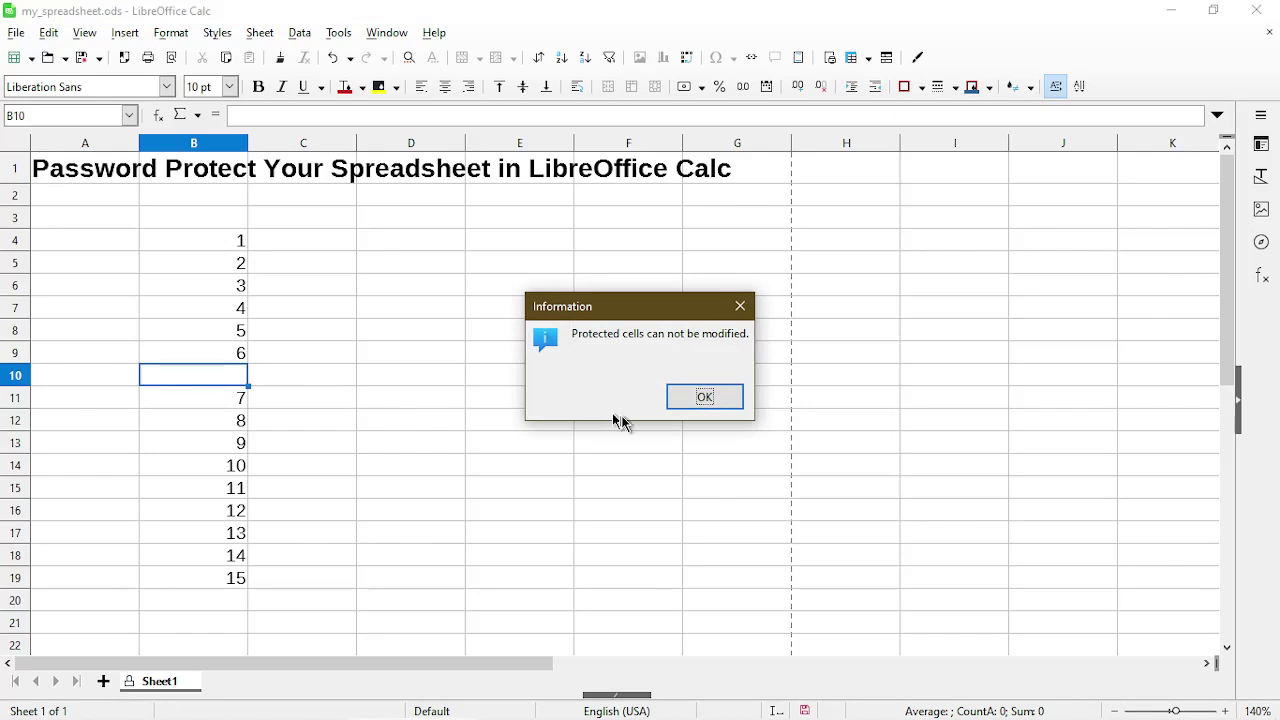
pyautogui.click(670, 405)
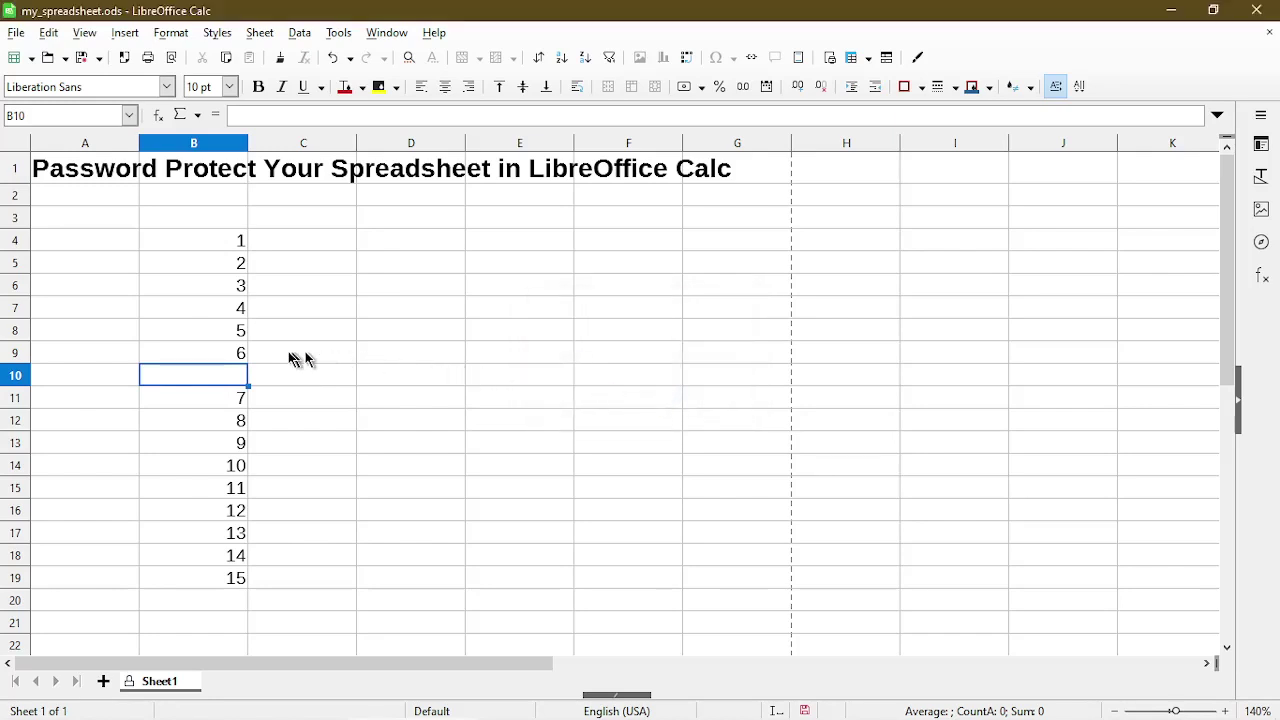
pyautogui.click(227, 329)
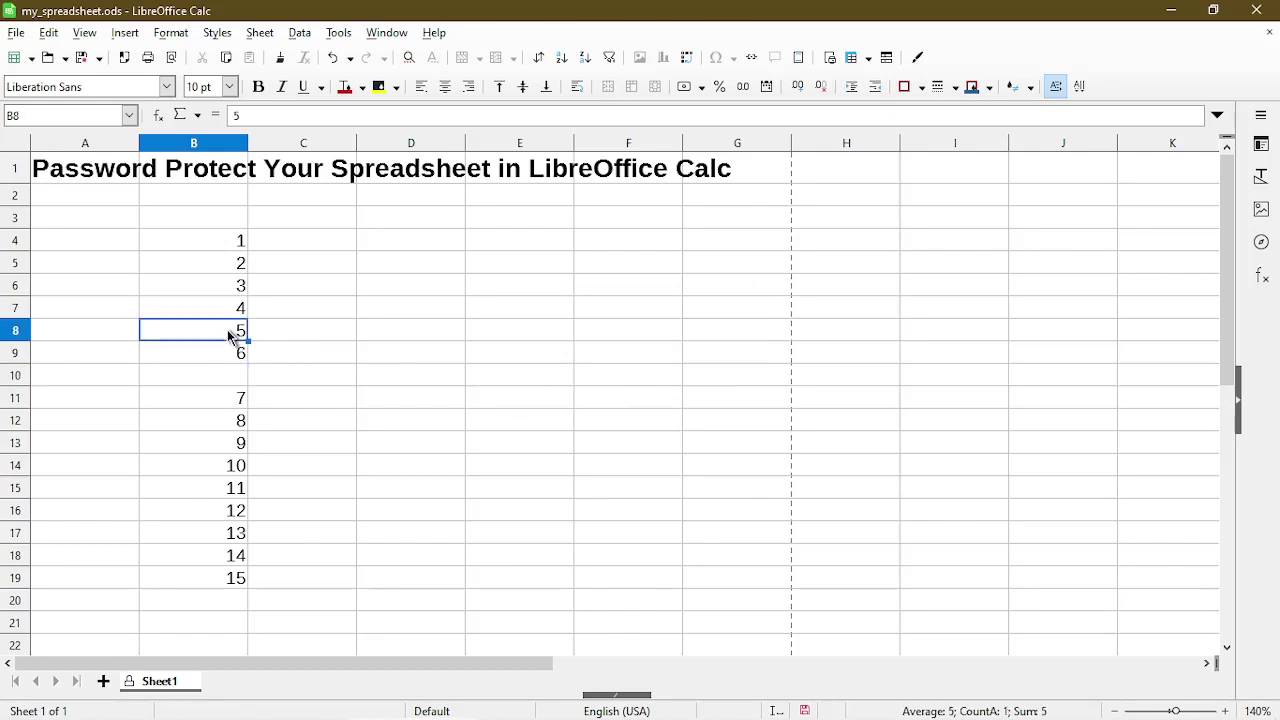
pyautogui.doubleClick(227, 329)
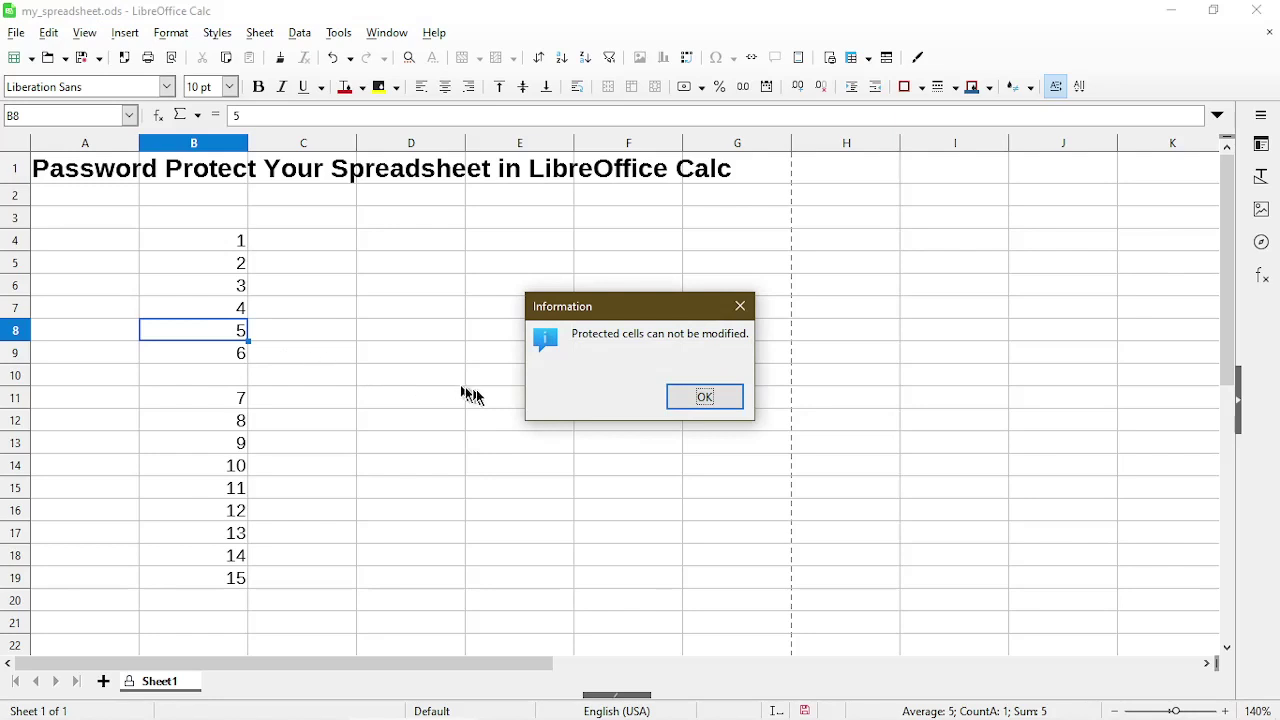
pyautogui.click(676, 401)
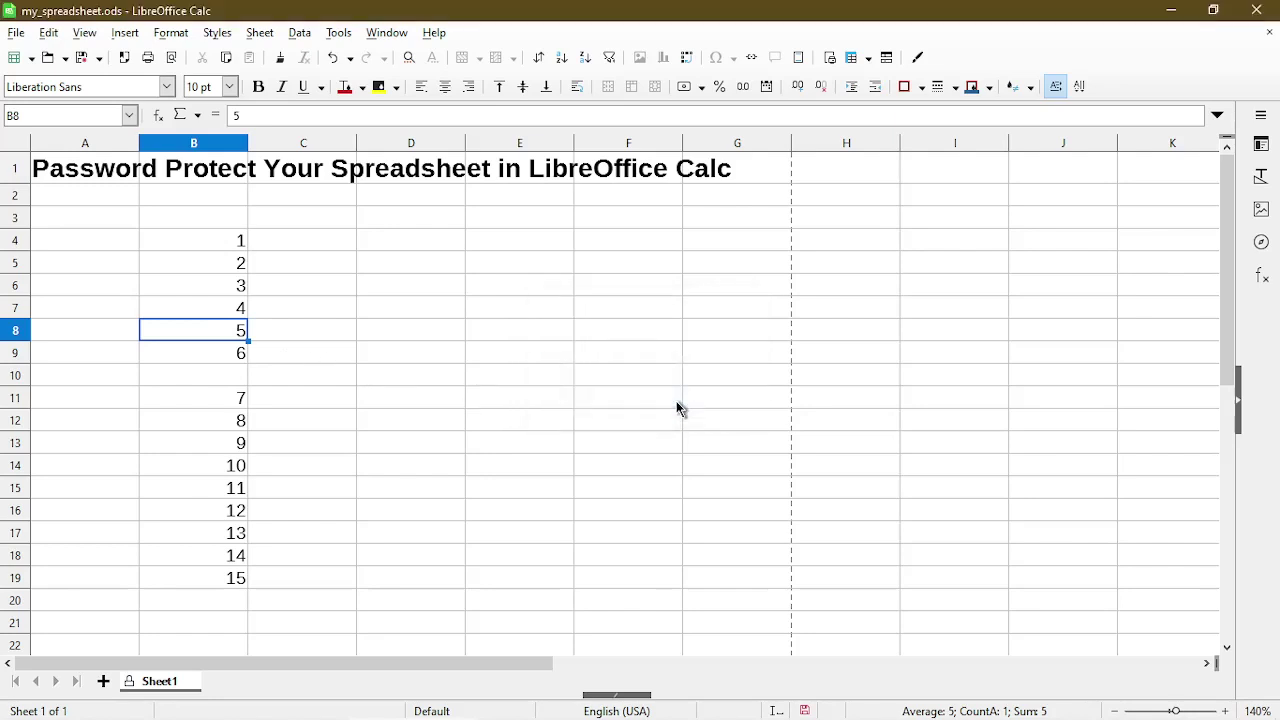
pyautogui.click(398, 361)
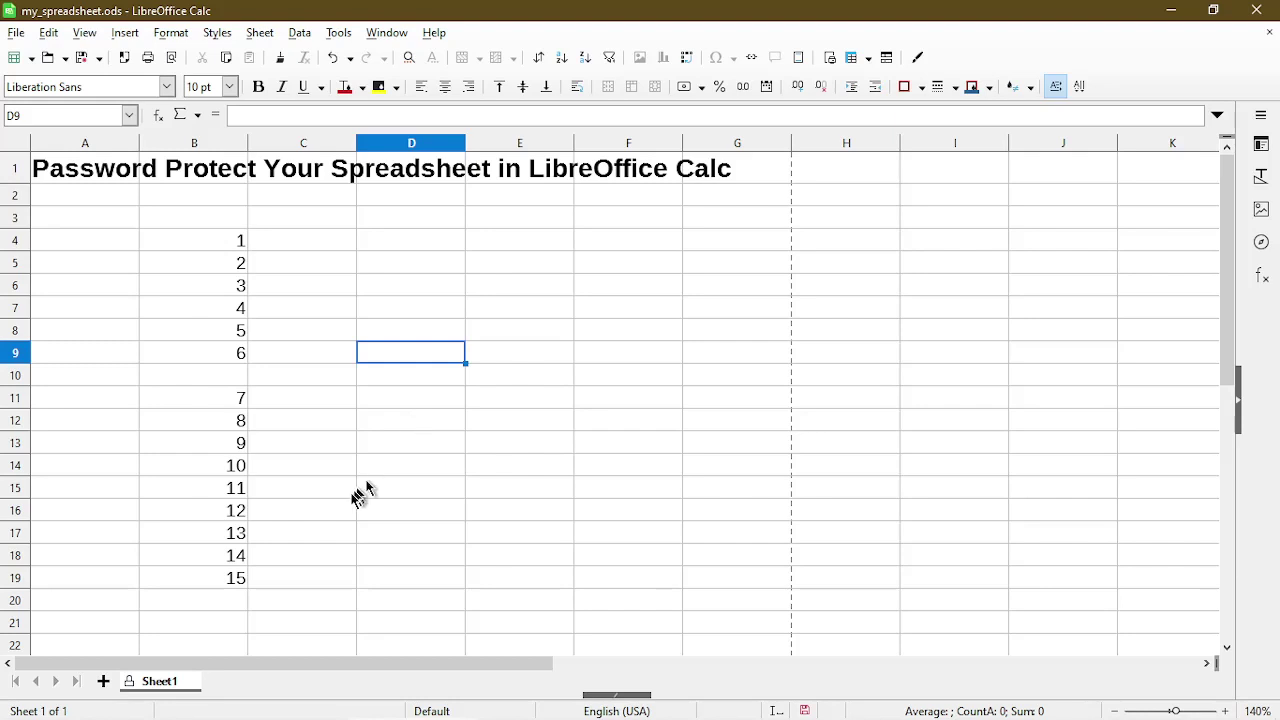
# Add an empty Sheet2, then switch back to Sheet1.
pyautogui.click(103, 681)
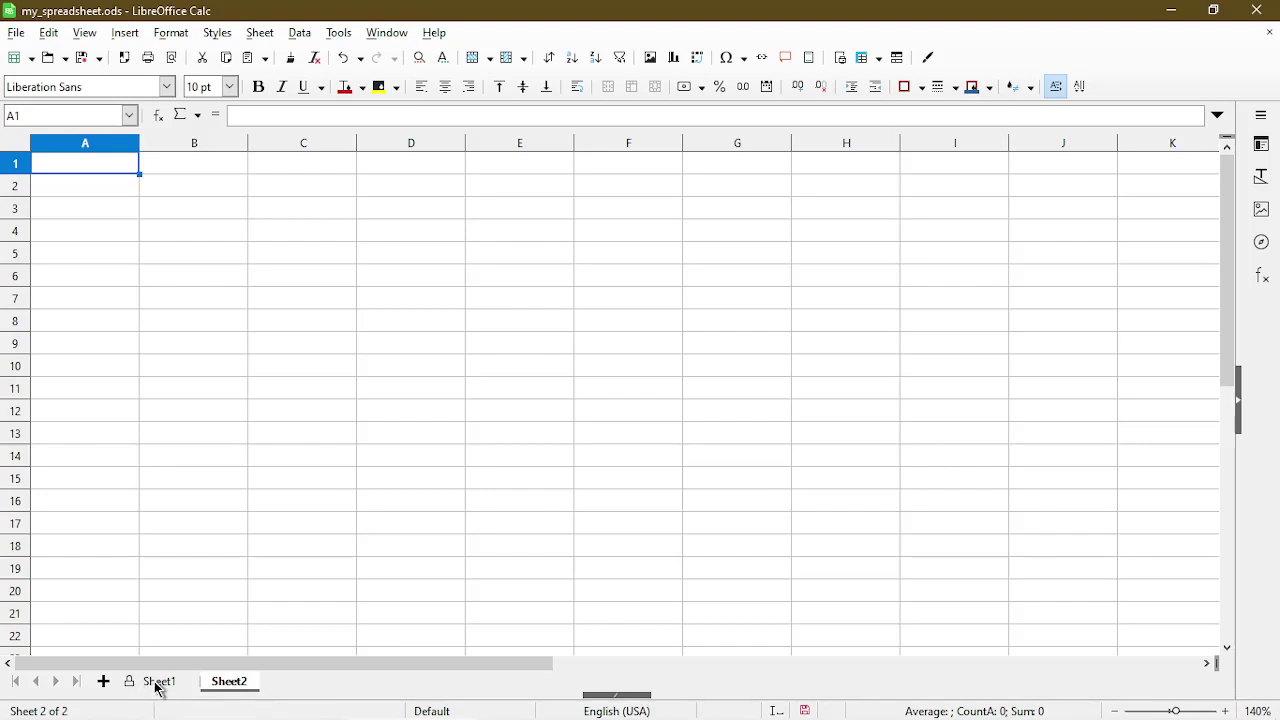
pyautogui.click(152, 683)
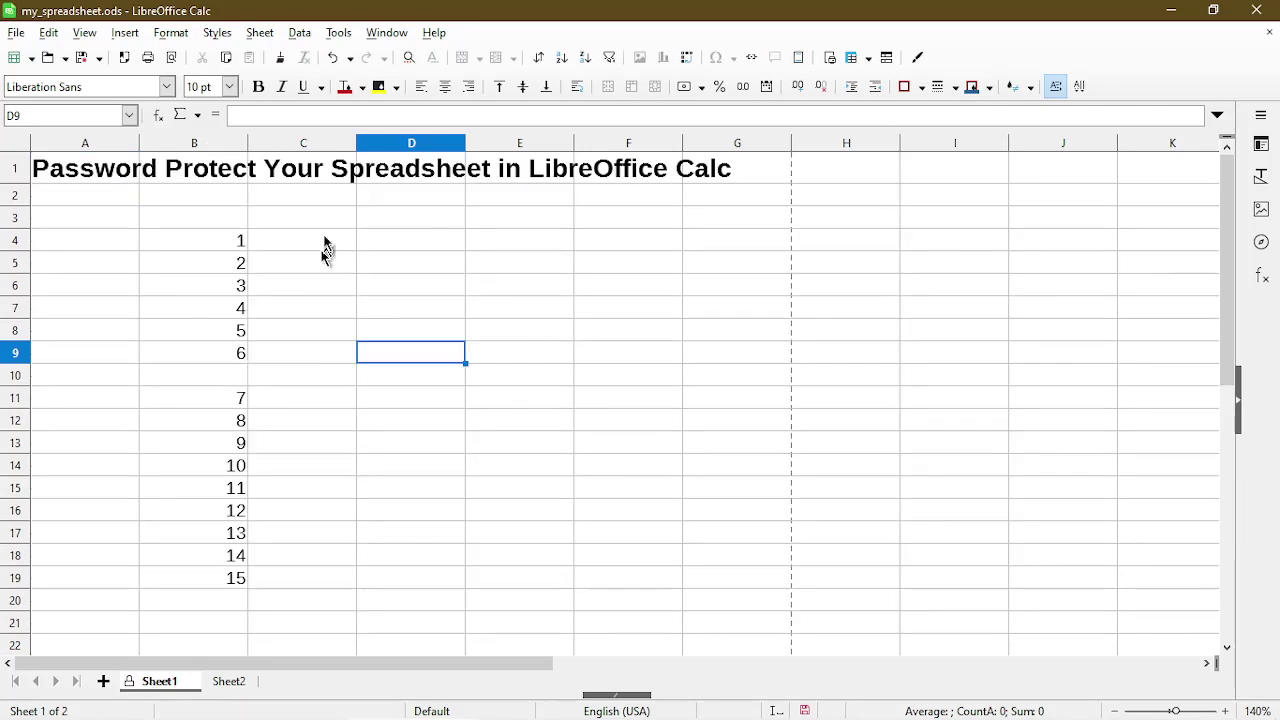
# Unprotect Sheet1 by entering its password in the Unprotect Sheet dialog.
pyautogui.click(338, 33)
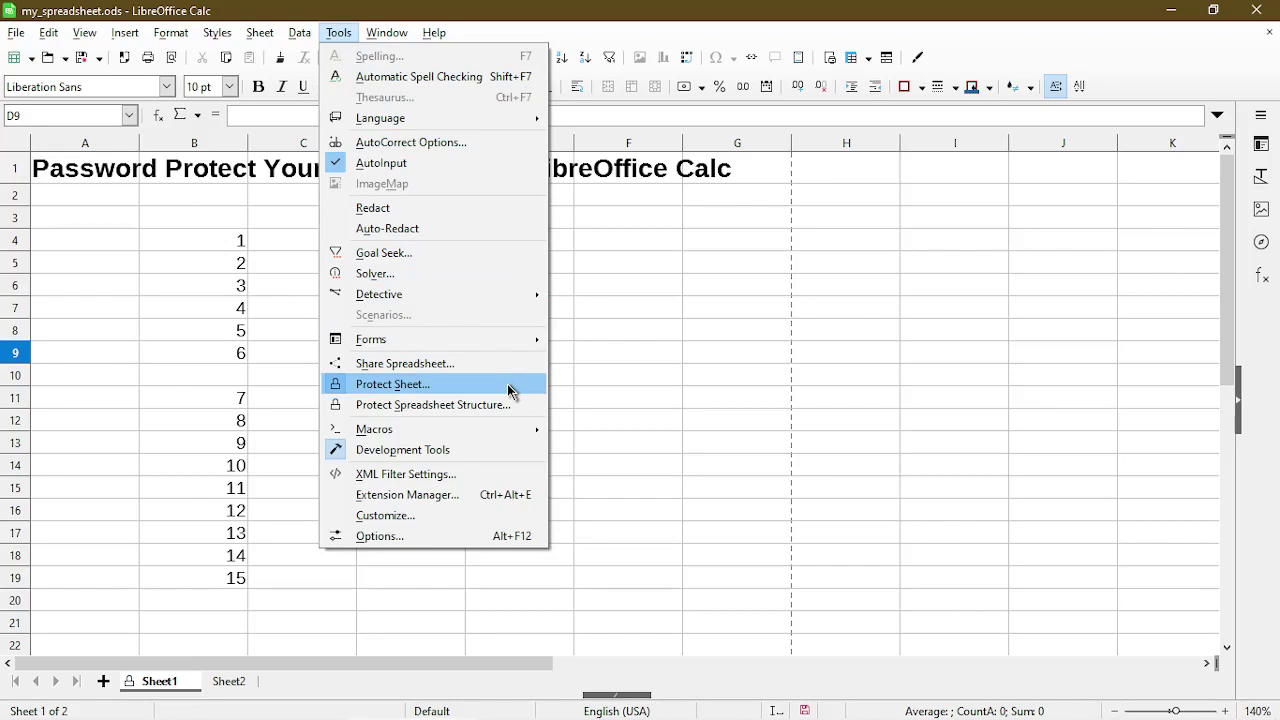
pyautogui.click(508, 390)
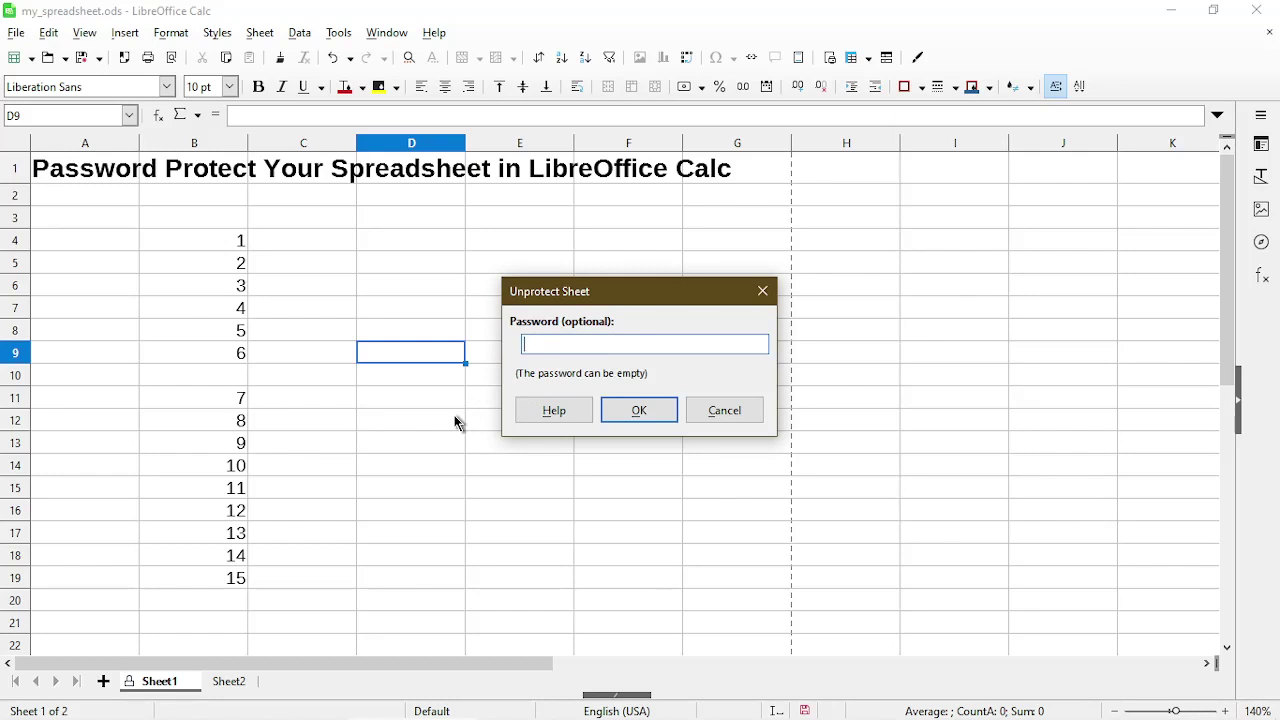
pyautogui.write('***')
pyautogui.click(622, 415)
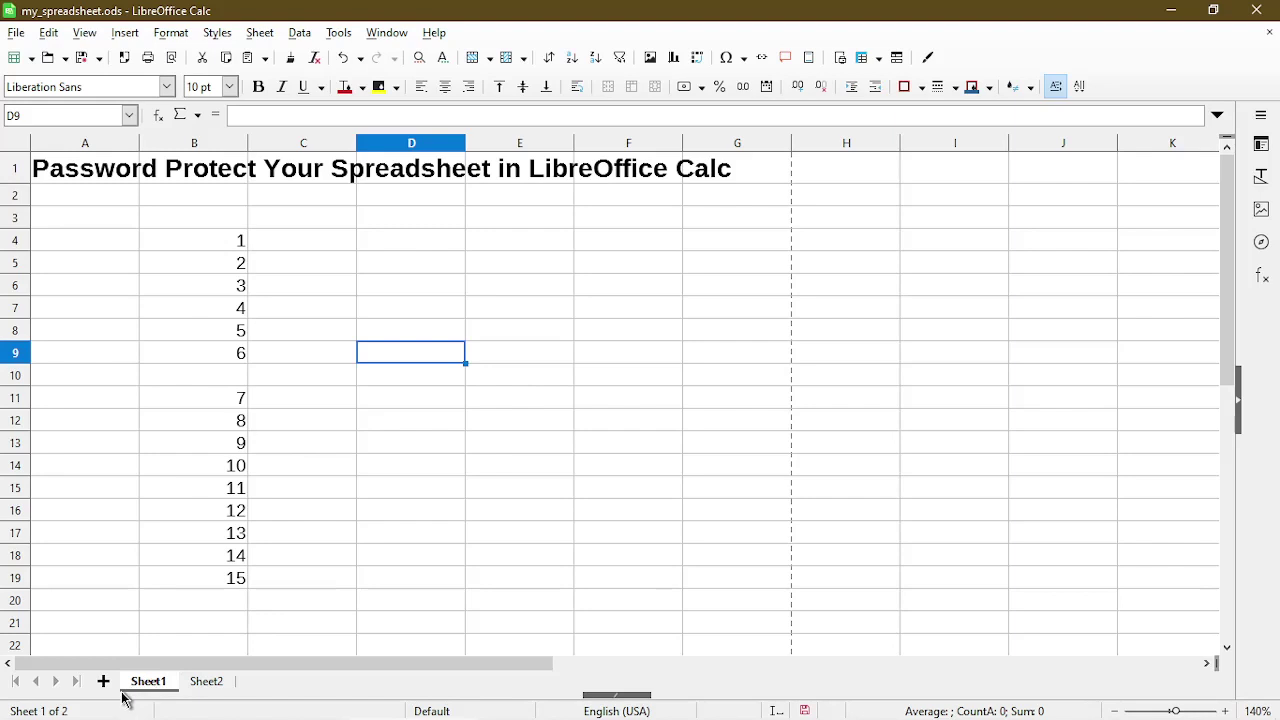
# Enter 55 in cell B10, then select D11.
pyautogui.click(200, 375)
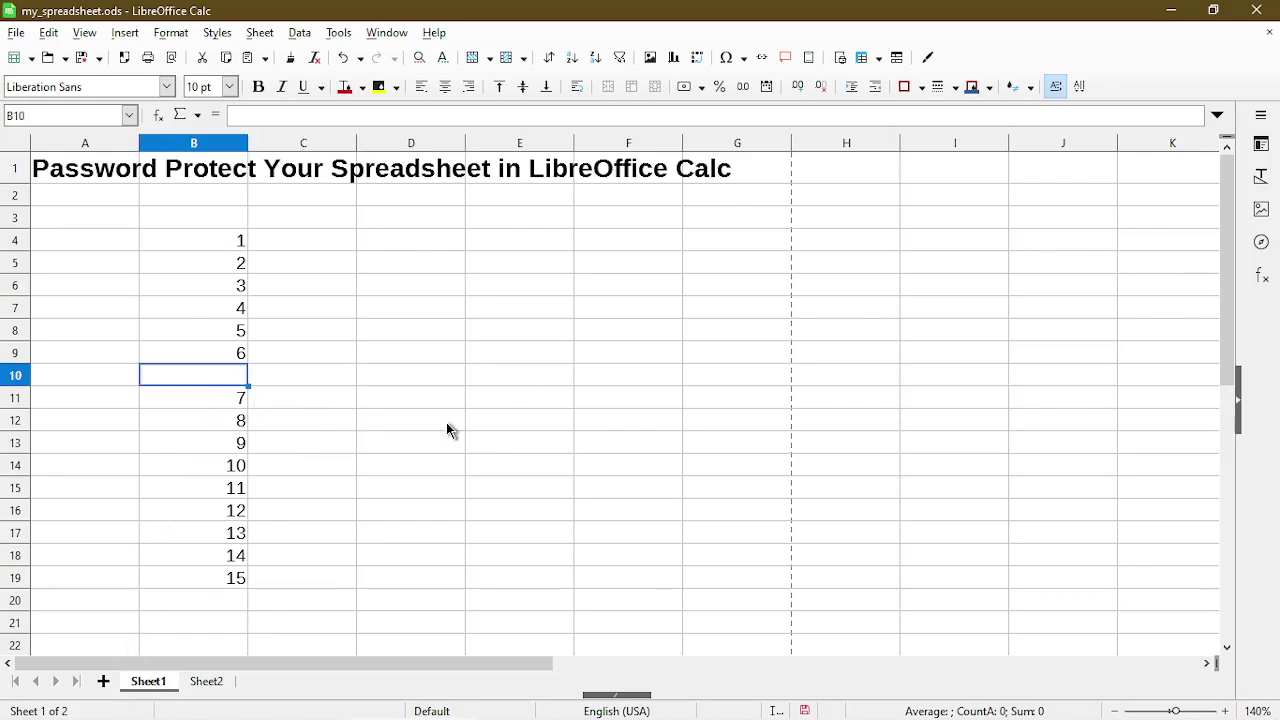
pyautogui.write('55')
pyautogui.press('Return')
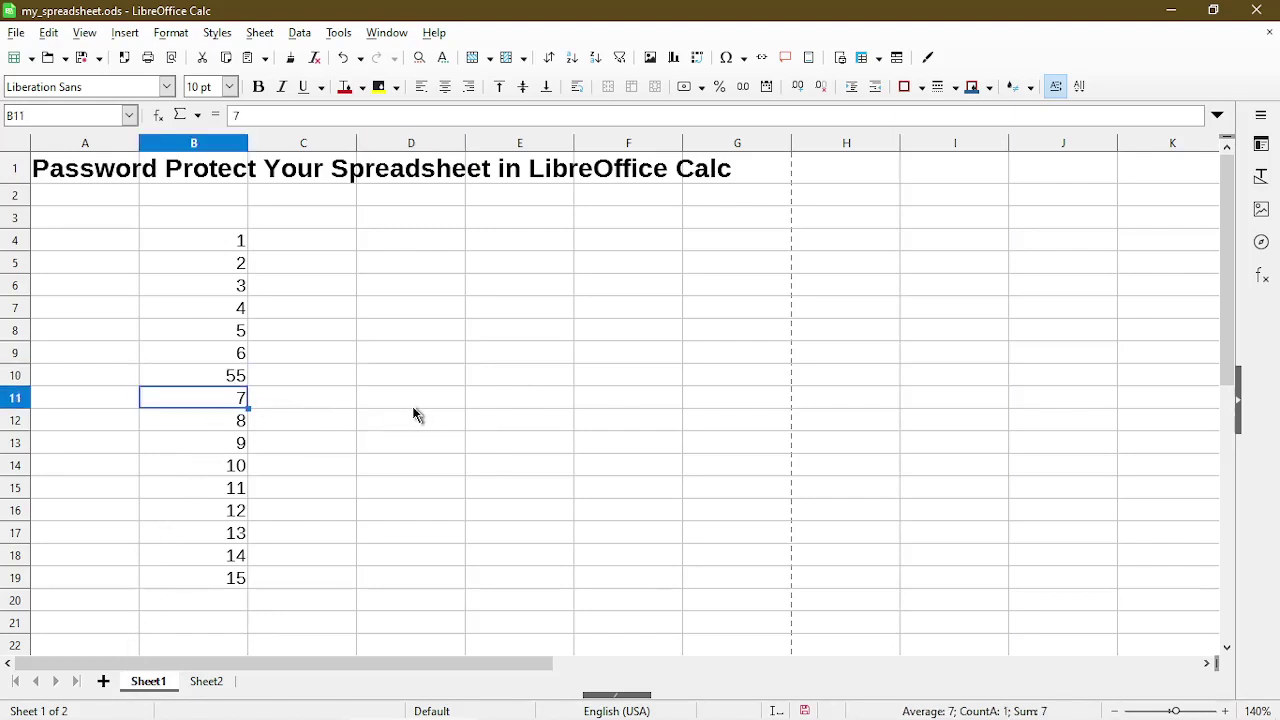
pyautogui.click(407, 401)
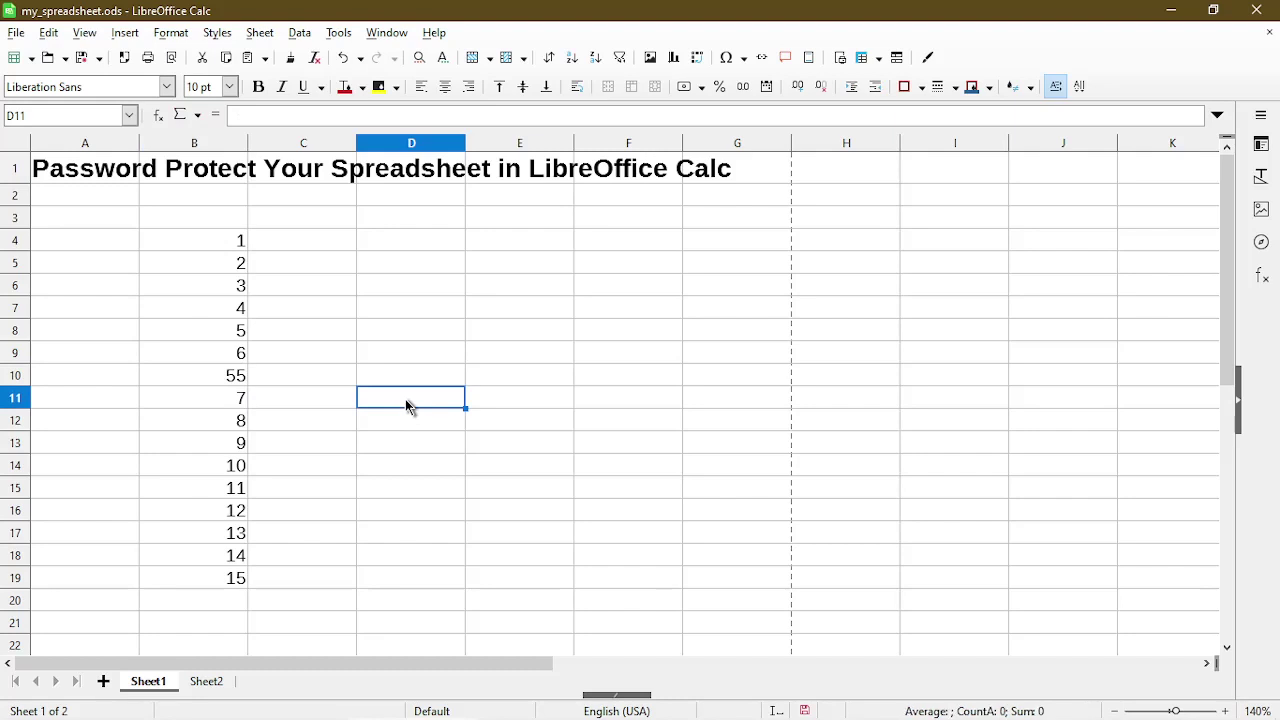